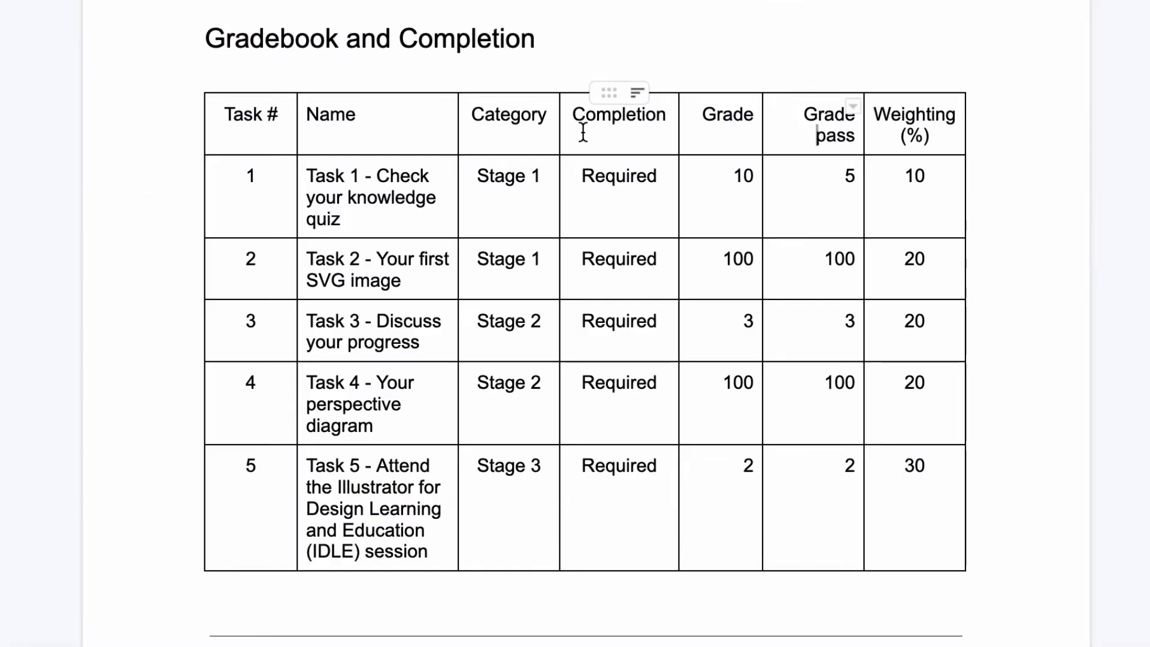
# - Highlight the Category column of the Docs gradebook plan, then open the Moodle course's grader report
pyautogui.doubleClick(541, 39)
pyautogui.click(539, 40)
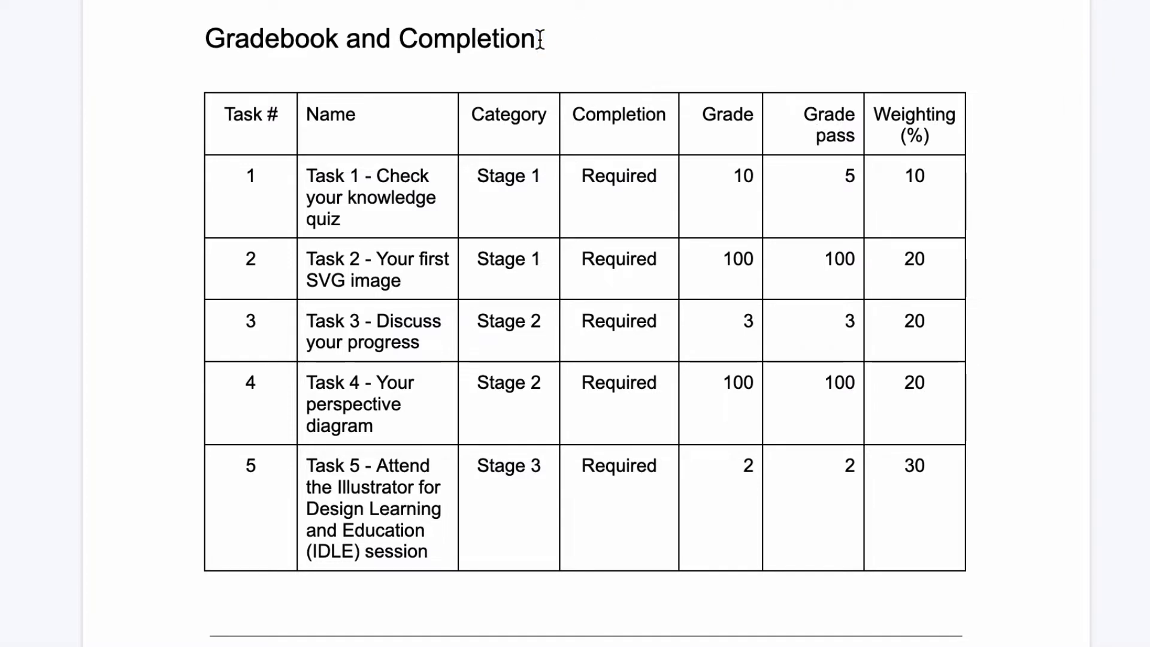
pyautogui.moveTo(473, 114); pyautogui.dragTo(517, 472)
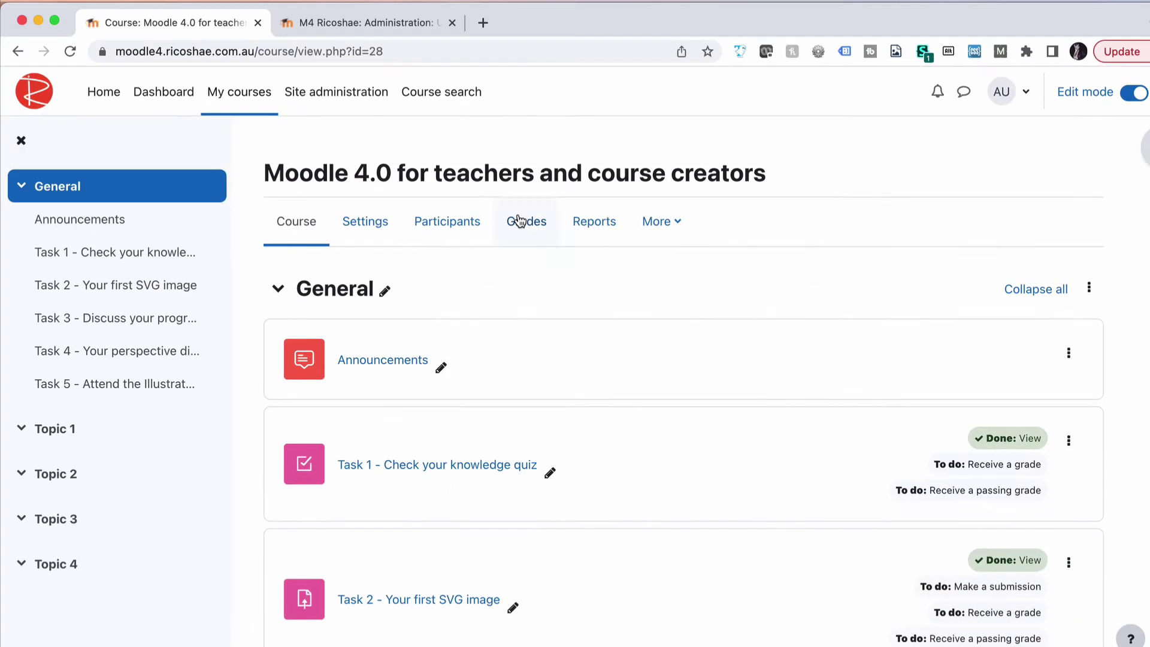
pyautogui.click(516, 220)
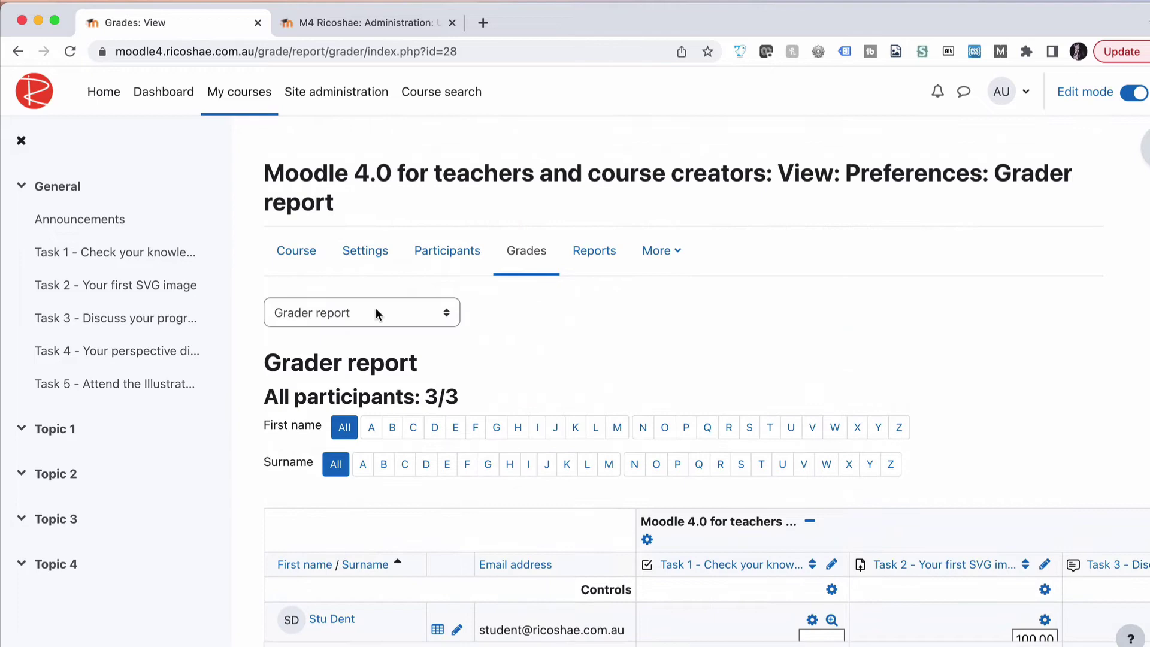
# - Switch from the grader report to the Gradebook setup page and hide the course index
pyautogui.click(361, 320)
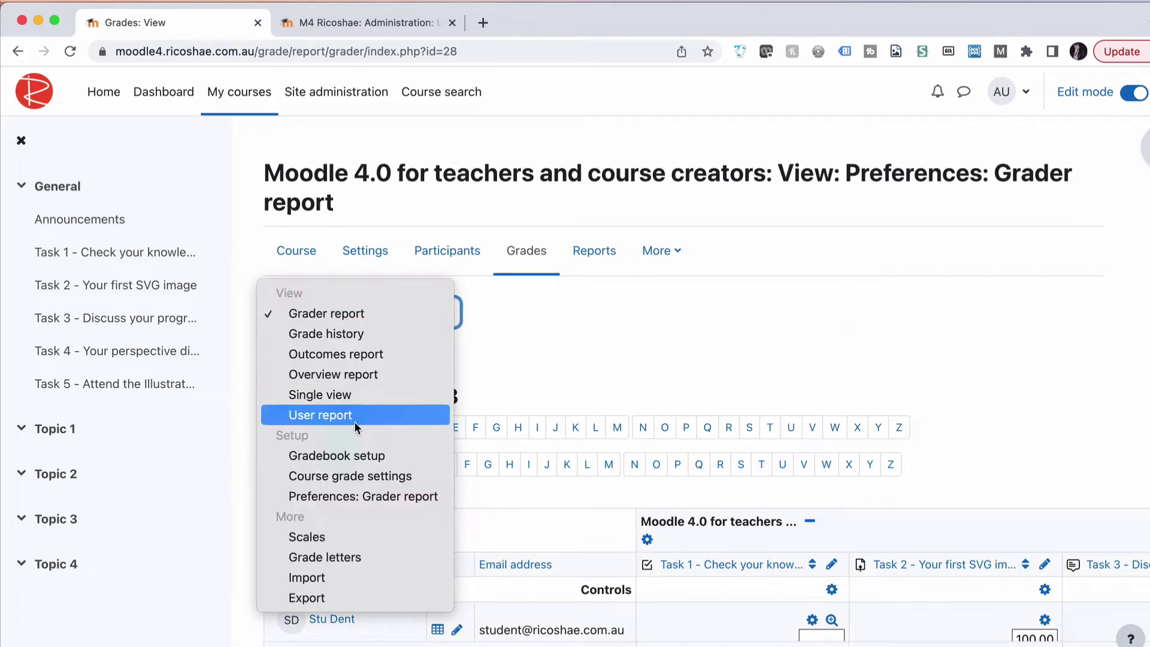
pyautogui.click(351, 455)
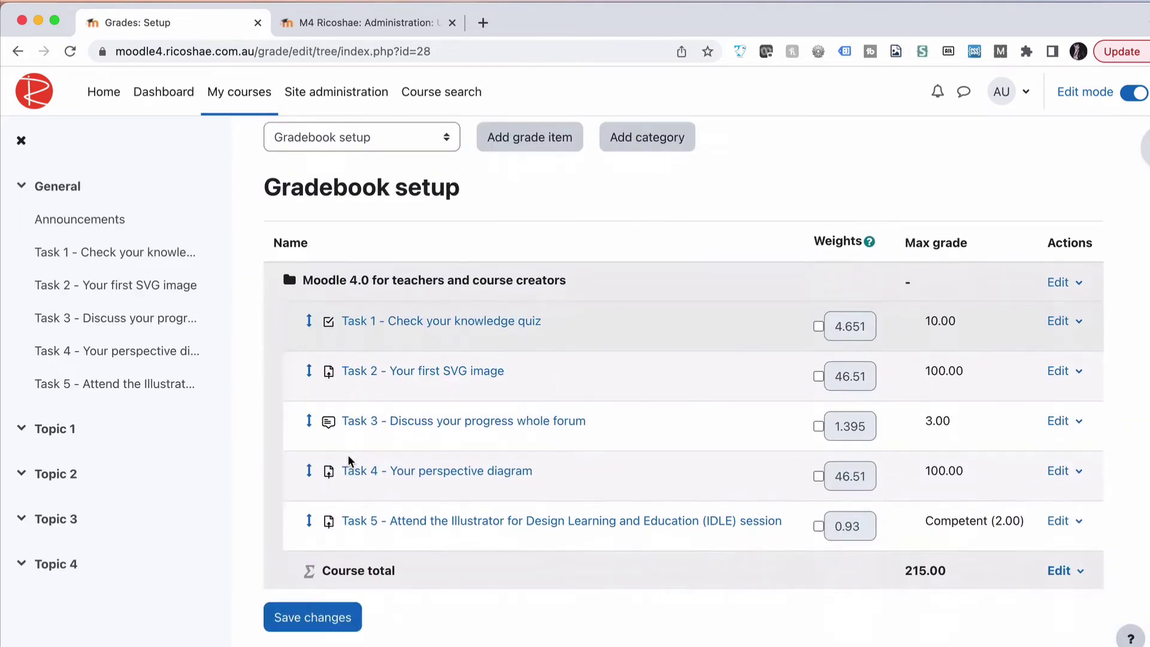
pyautogui.scroll(-1, 347, 454)
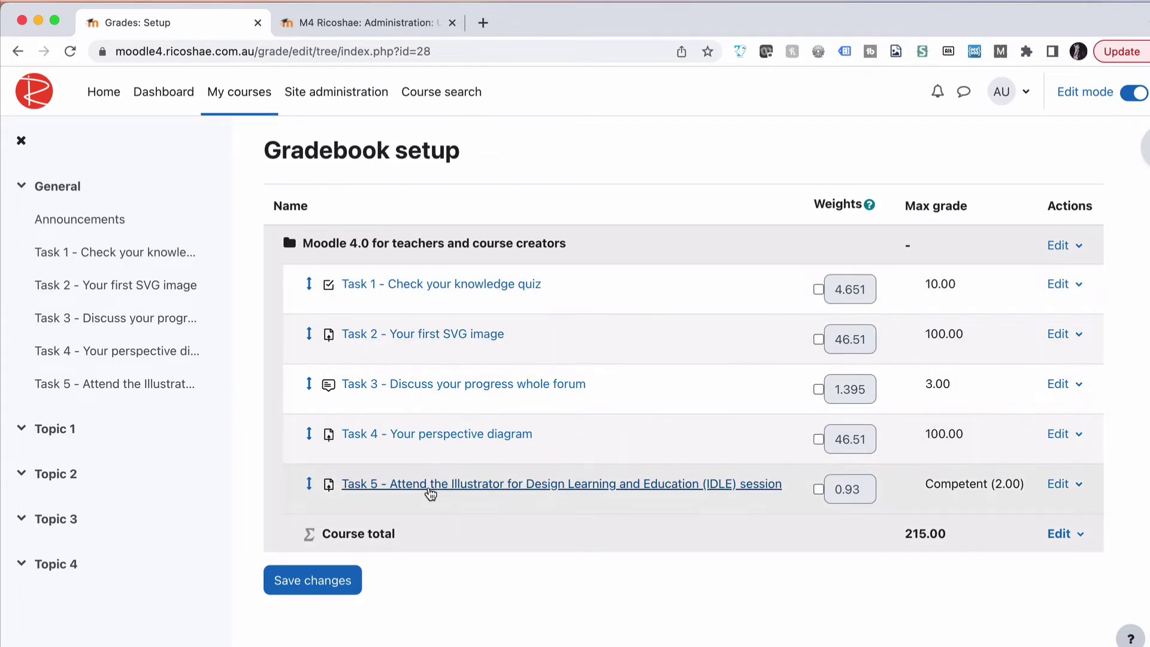
pyautogui.click(21, 140)
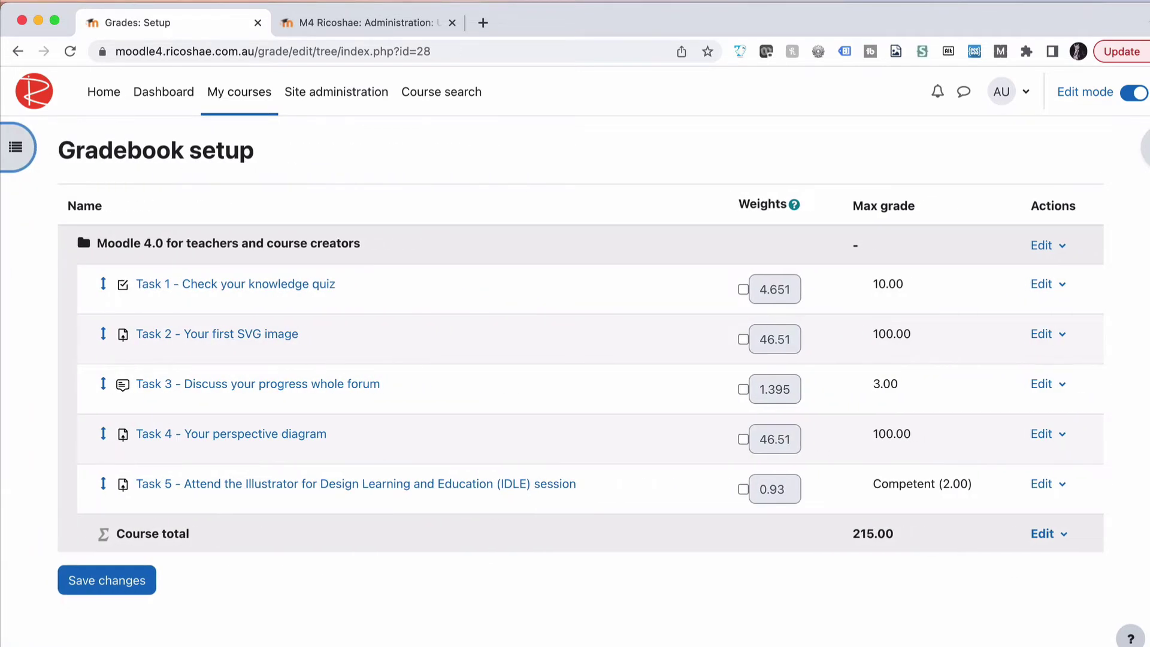
# - Tile Moodle beside the Google Docs plan and clear the Category column highlight
pyautogui.hotkey('ctrl', 'alt', 'Left')
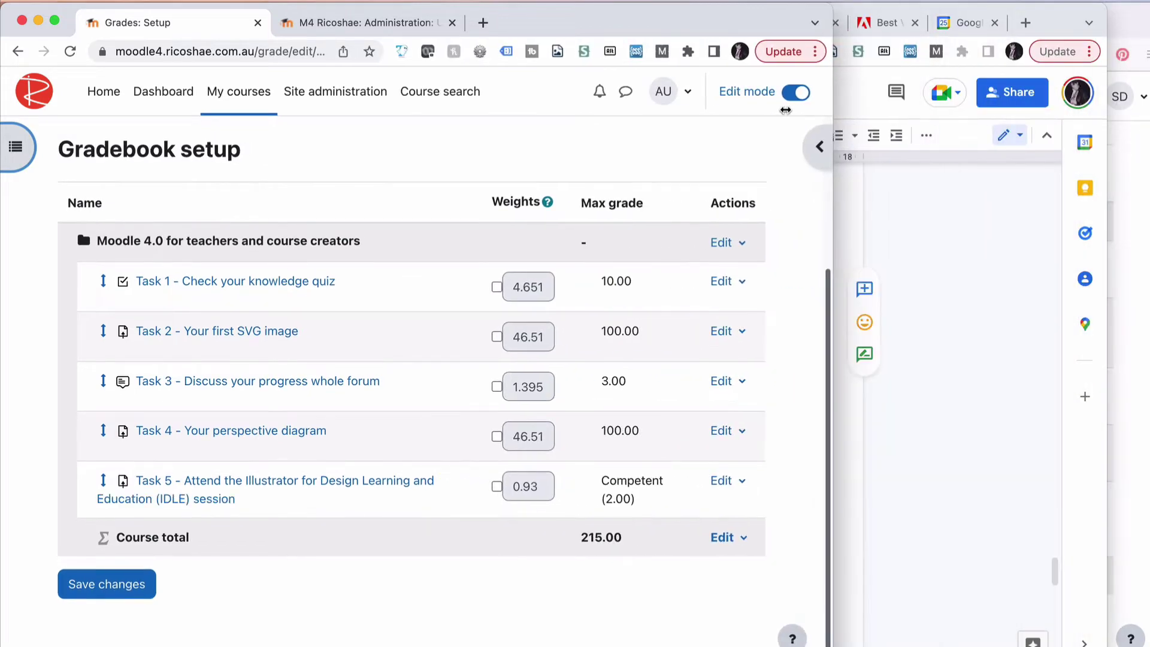
pyautogui.scroll(-1, 858, 351)
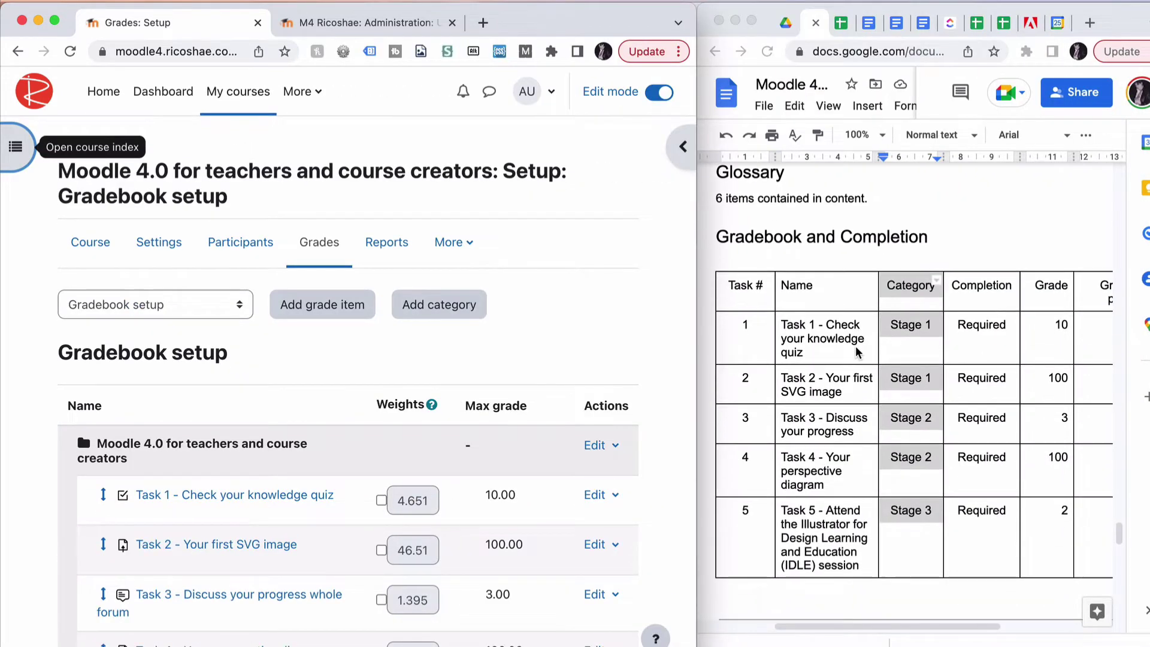
pyautogui.scroll(-3, 359, 503)
pyautogui.scroll(1, 327, 506)
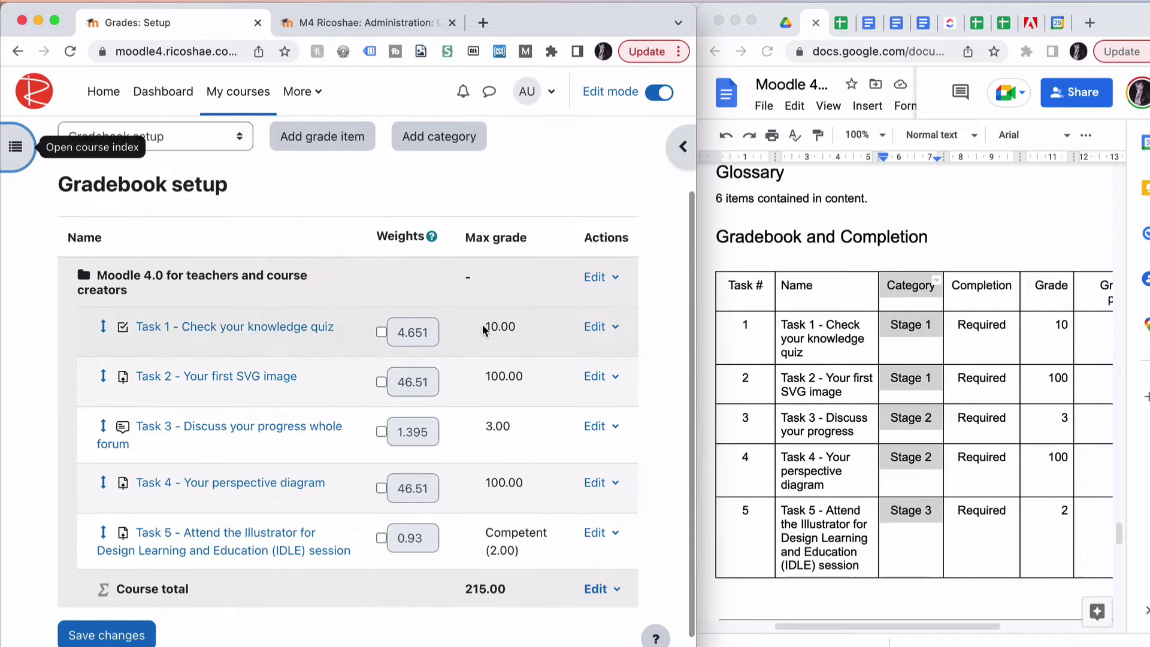
pyautogui.click(910, 330)
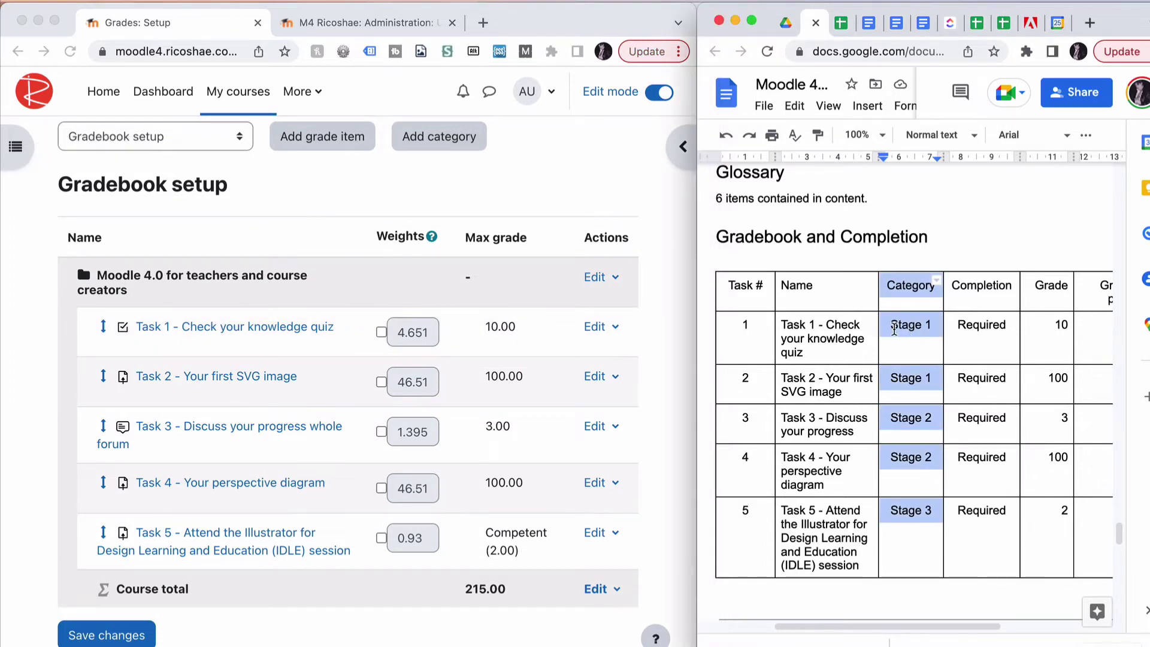
pyautogui.click(894, 329)
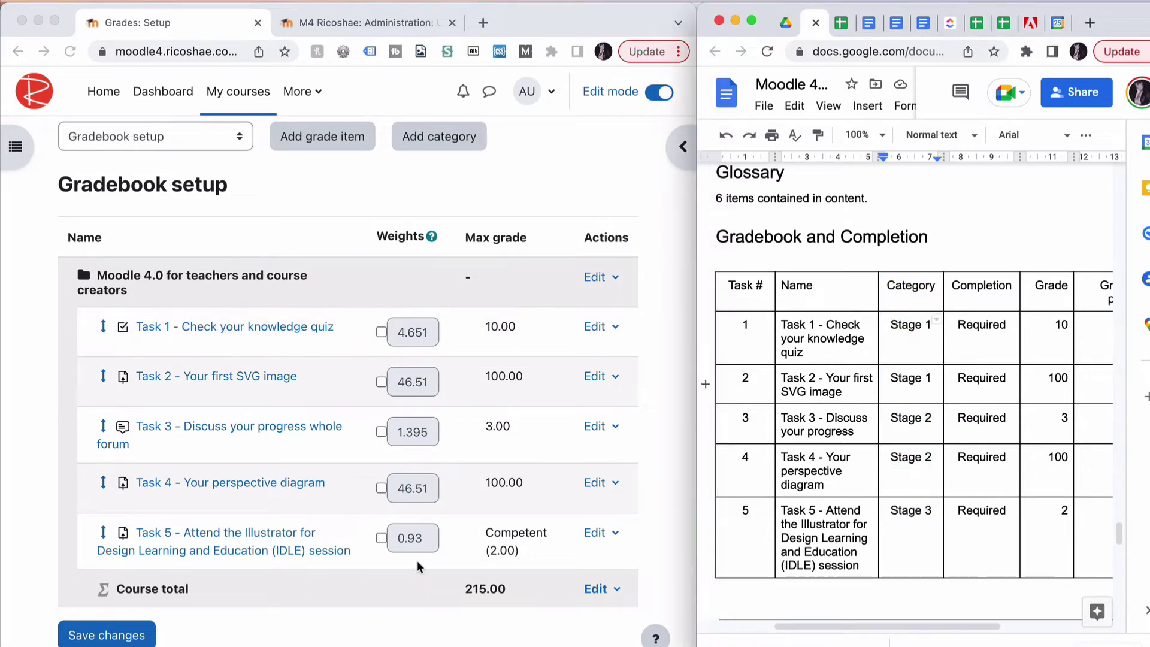
pyautogui.scroll(-2, 417, 559)
pyautogui.scroll(3, 417, 560)
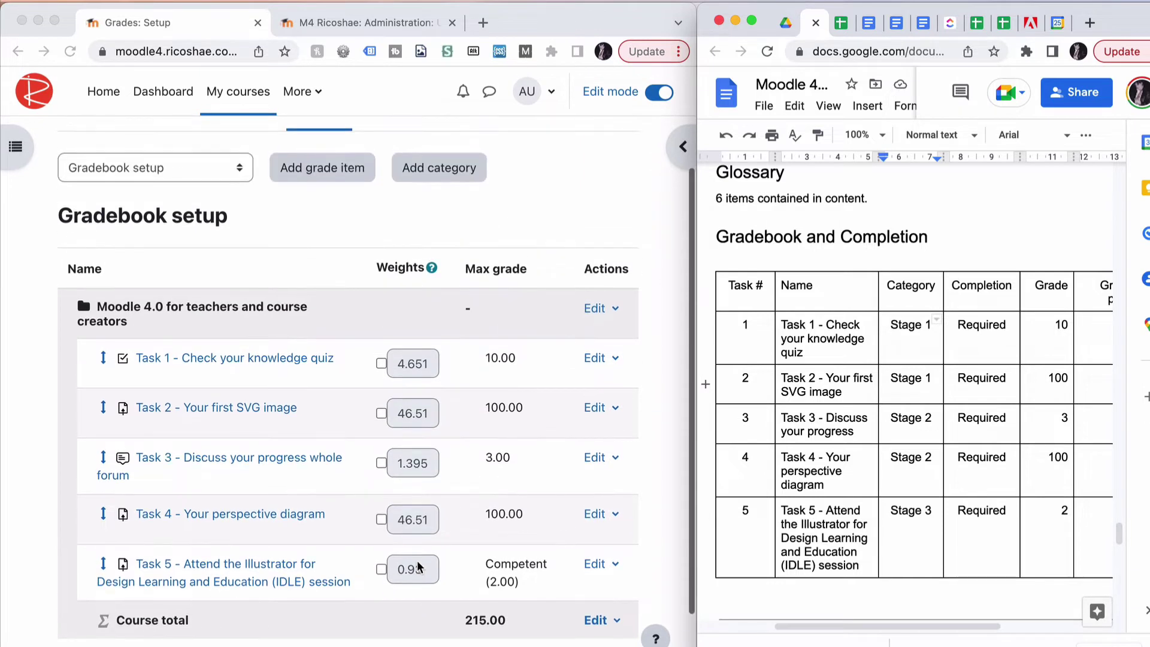
# - Add a grade category named 'Stage 1' with the default aggregation and save it
pyautogui.click(422, 172)
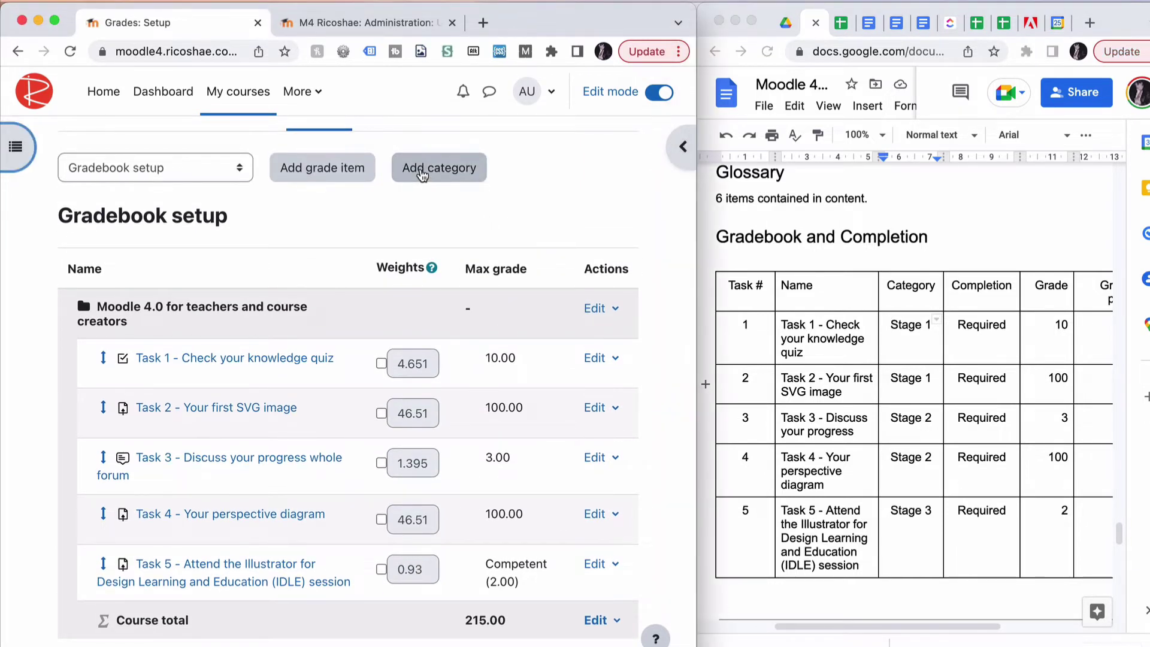
pyautogui.click(217, 422)
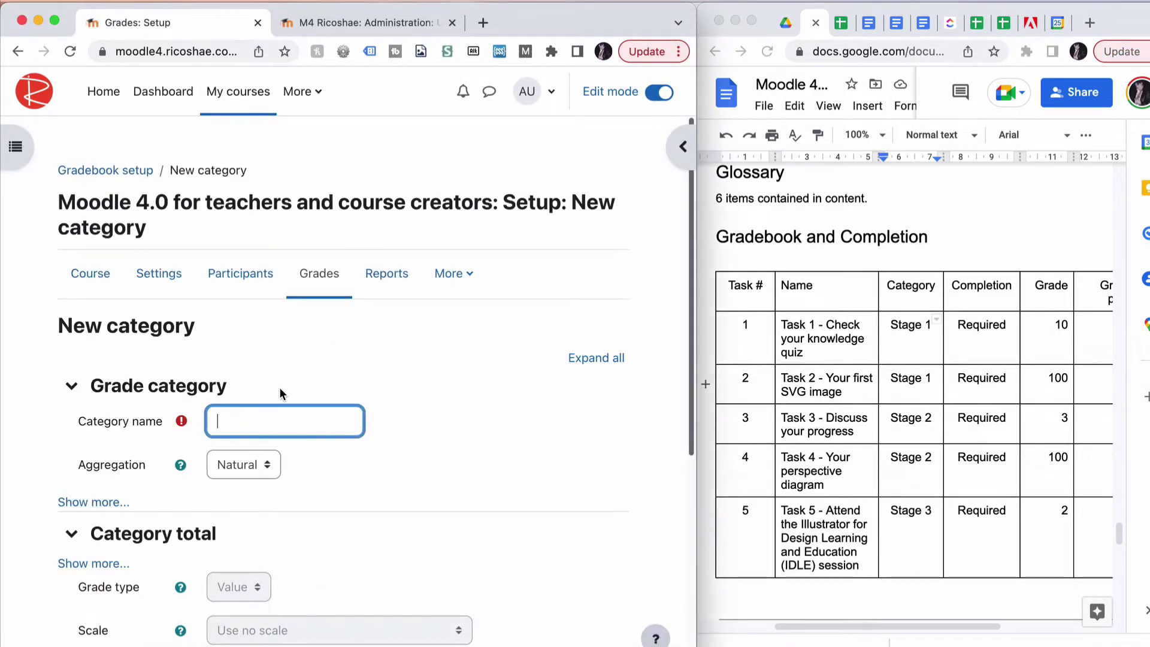
pyautogui.write('Stage 1')
pyautogui.scroll(-6, 327, 339)
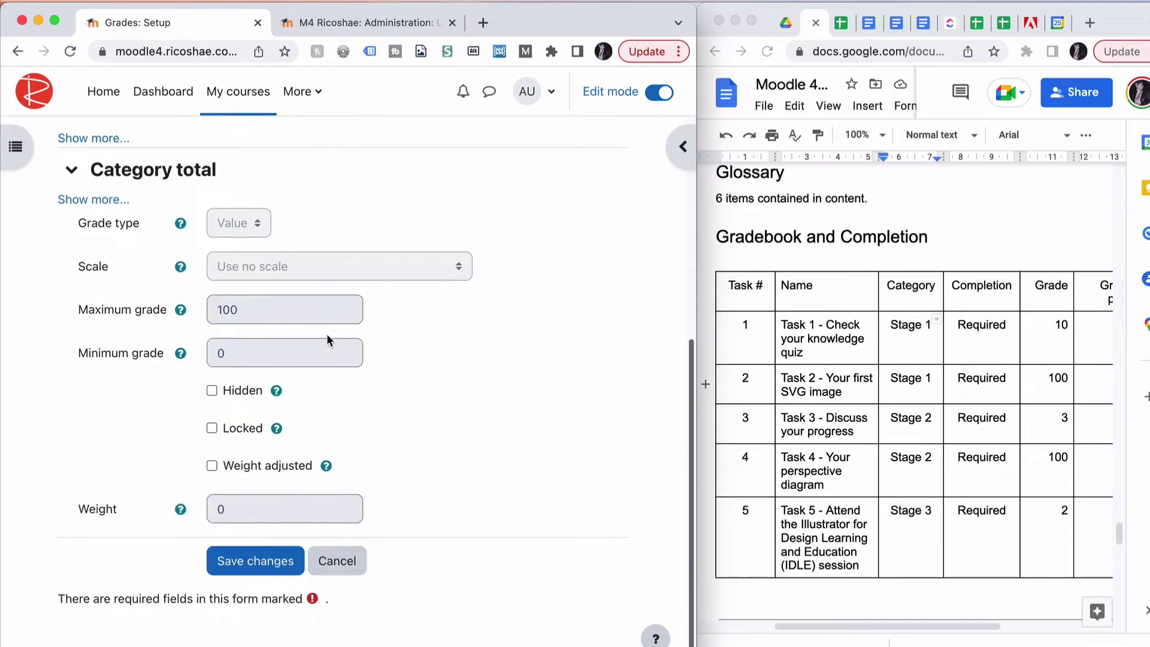
pyautogui.scroll(1, 327, 339)
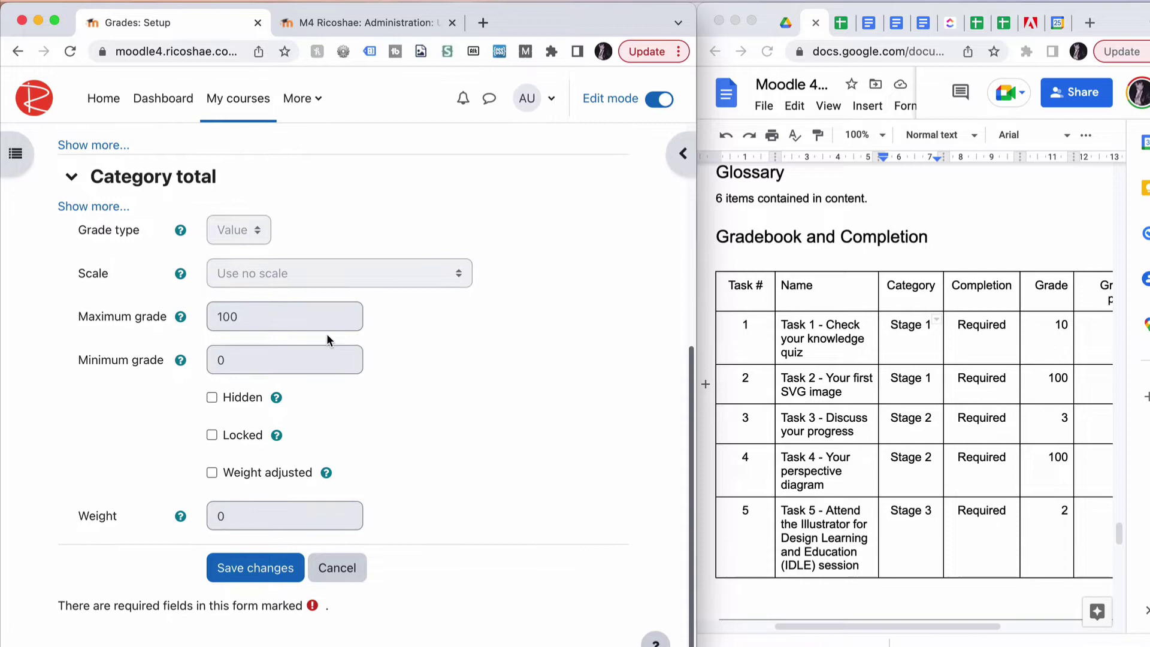
pyautogui.scroll(5, 326, 333)
pyautogui.scroll(-2, 326, 335)
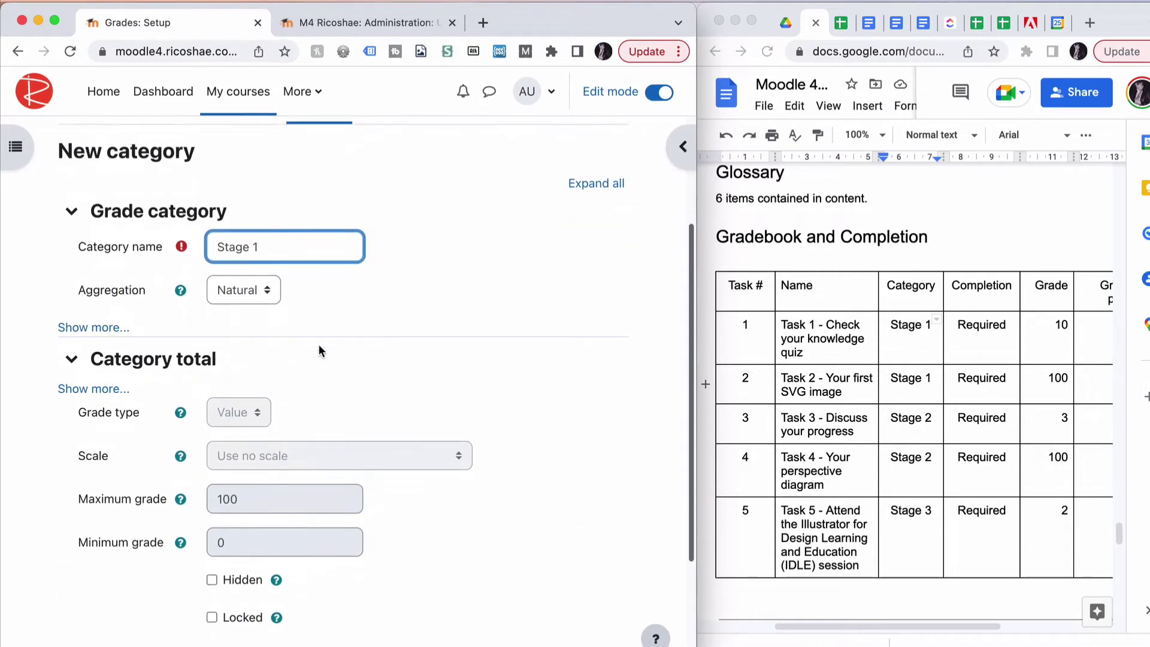
pyautogui.click(254, 290)
pyautogui.click(358, 296)
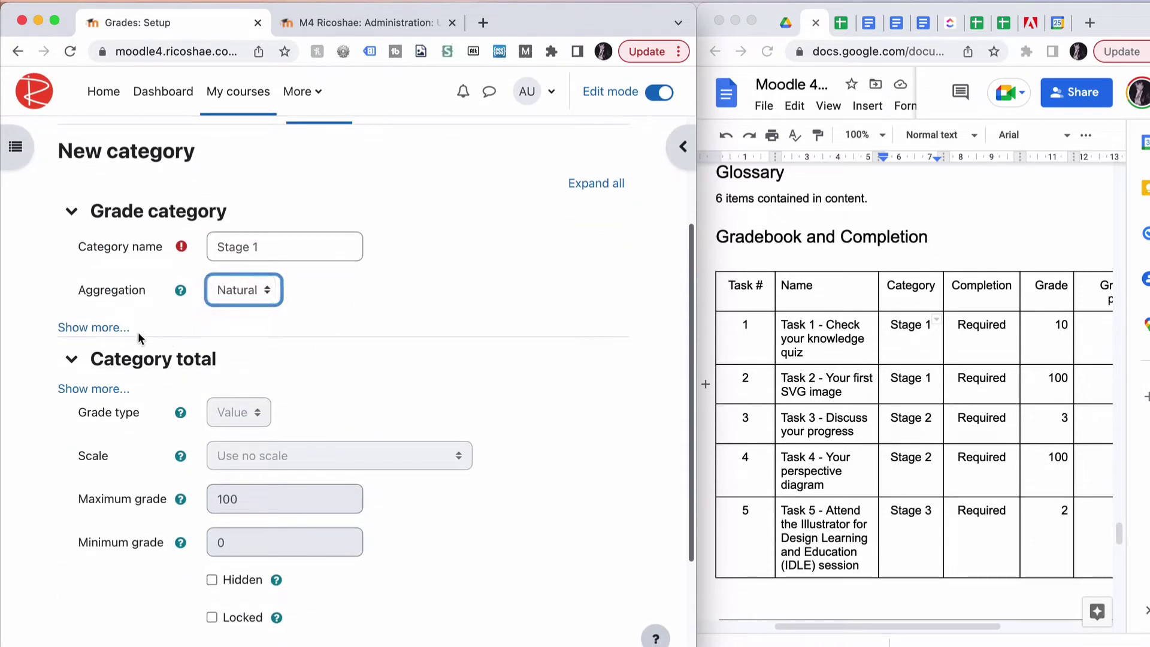
pyautogui.click(110, 328)
pyautogui.scroll(-5, 379, 401)
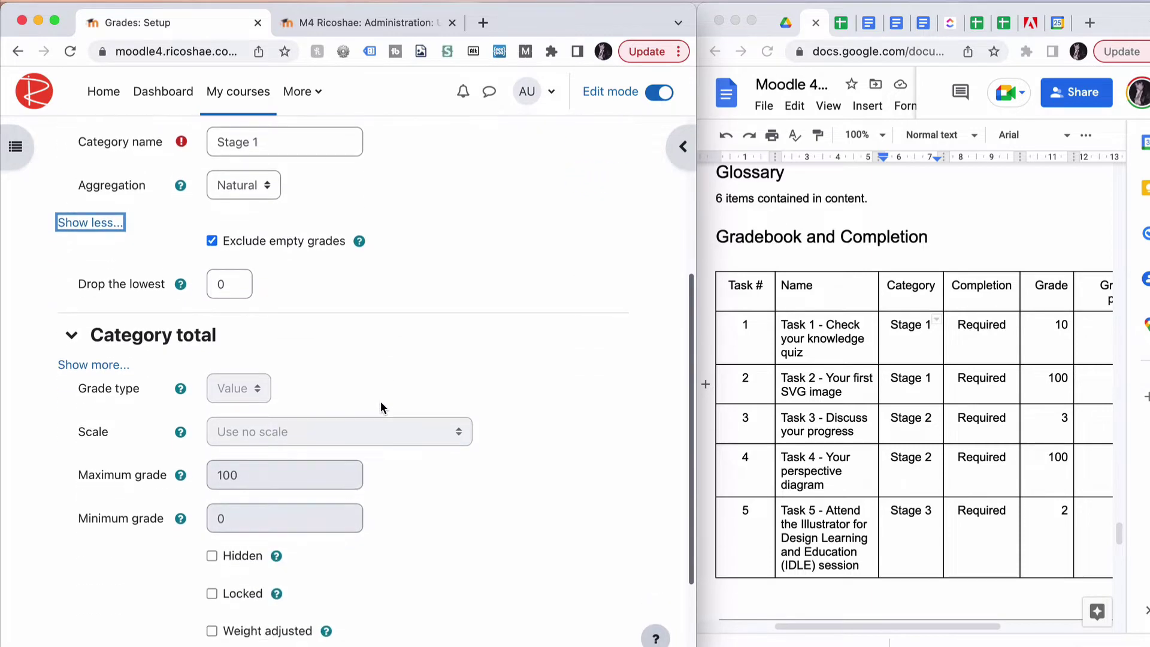
pyautogui.click(251, 561)
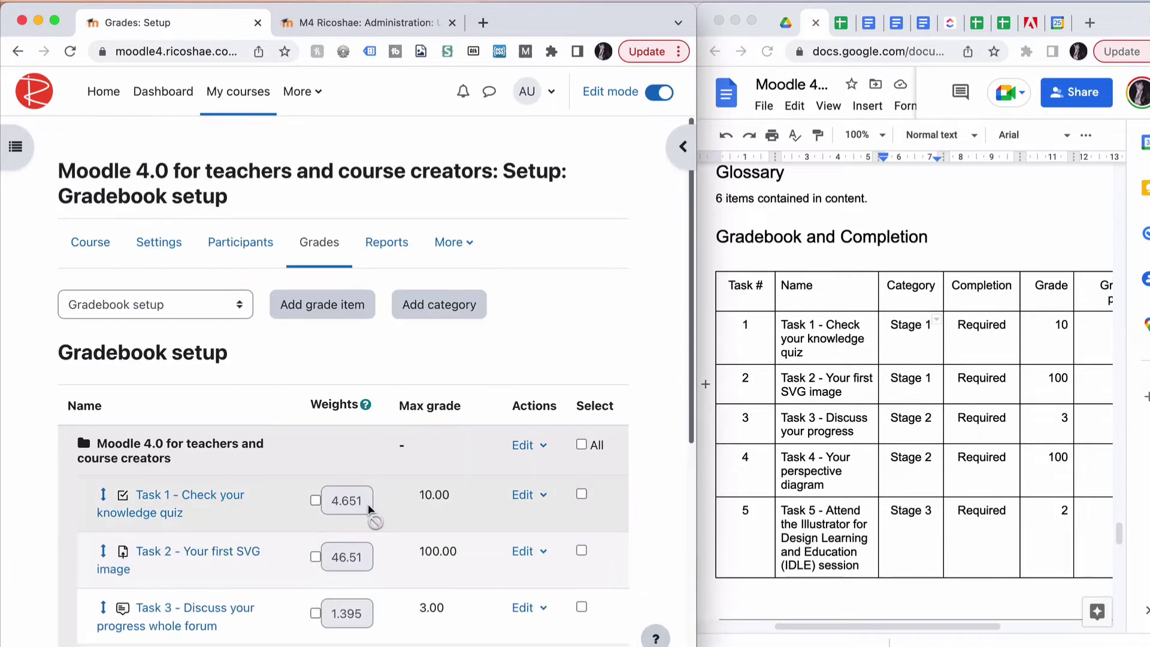
# - Move the Stage 1 category to the top of the gradebook
pyautogui.scroll(-3, 368, 504)
pyautogui.scroll(-3, 368, 504)
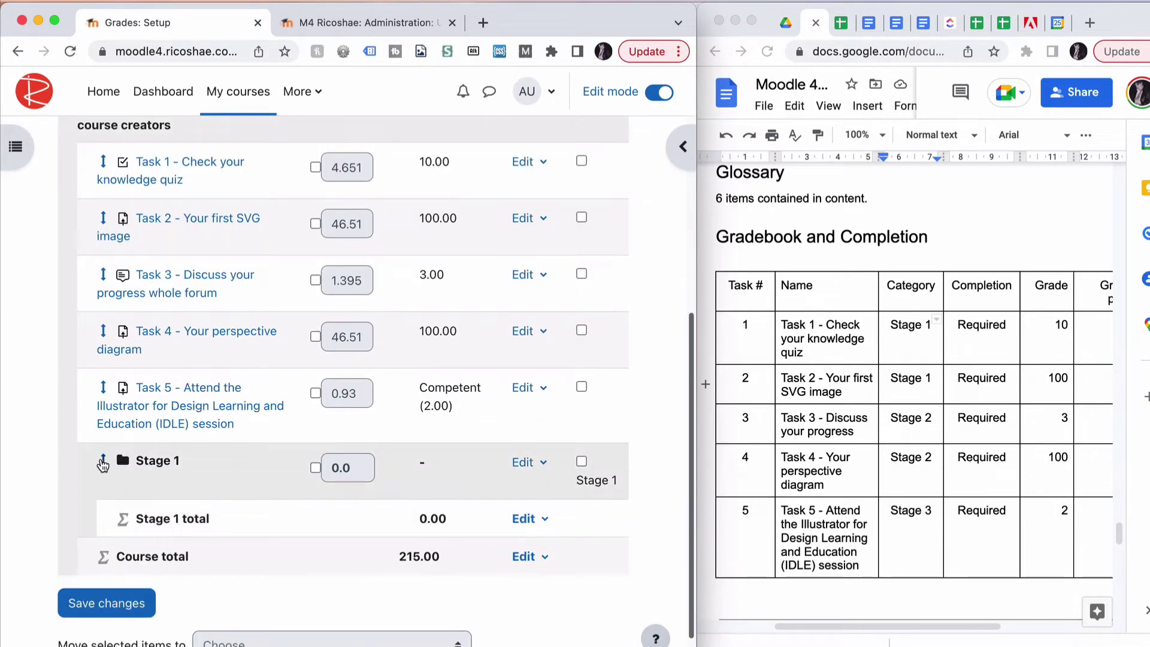
pyautogui.moveTo(105, 464)
pyautogui.mouseDown()
pyautogui.moveTo(117, 162)
pyautogui.moveTo(98, 482)
pyautogui.mouseUp()
pyautogui.click(105, 464)
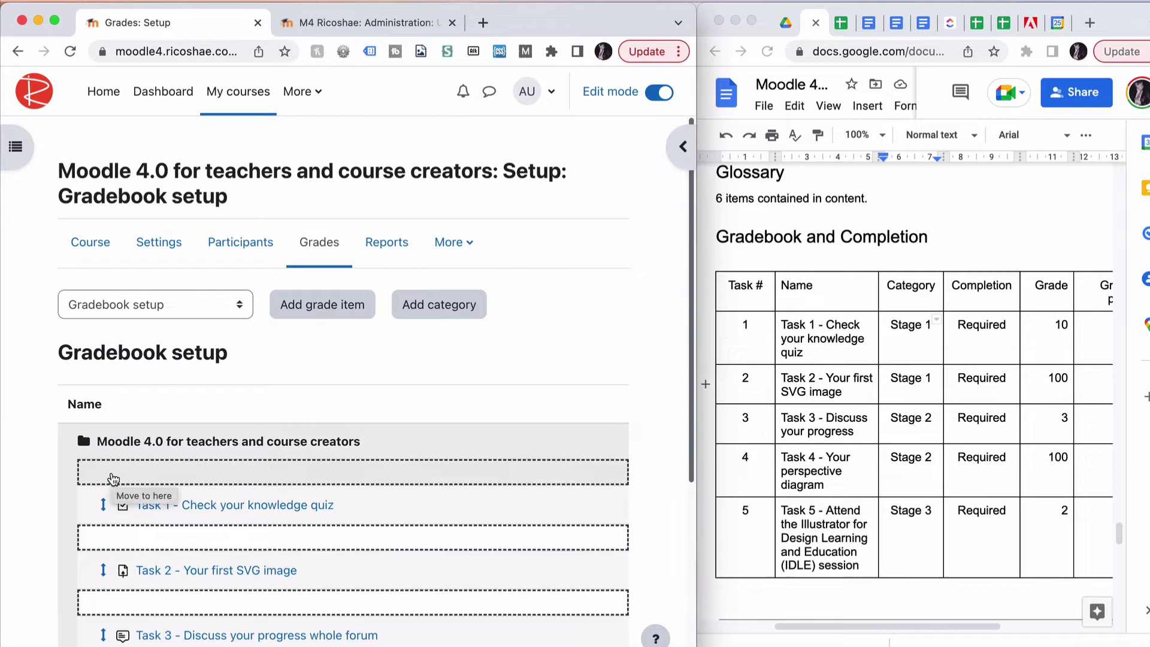
pyautogui.click(113, 478)
pyautogui.scroll(-3, 112, 477)
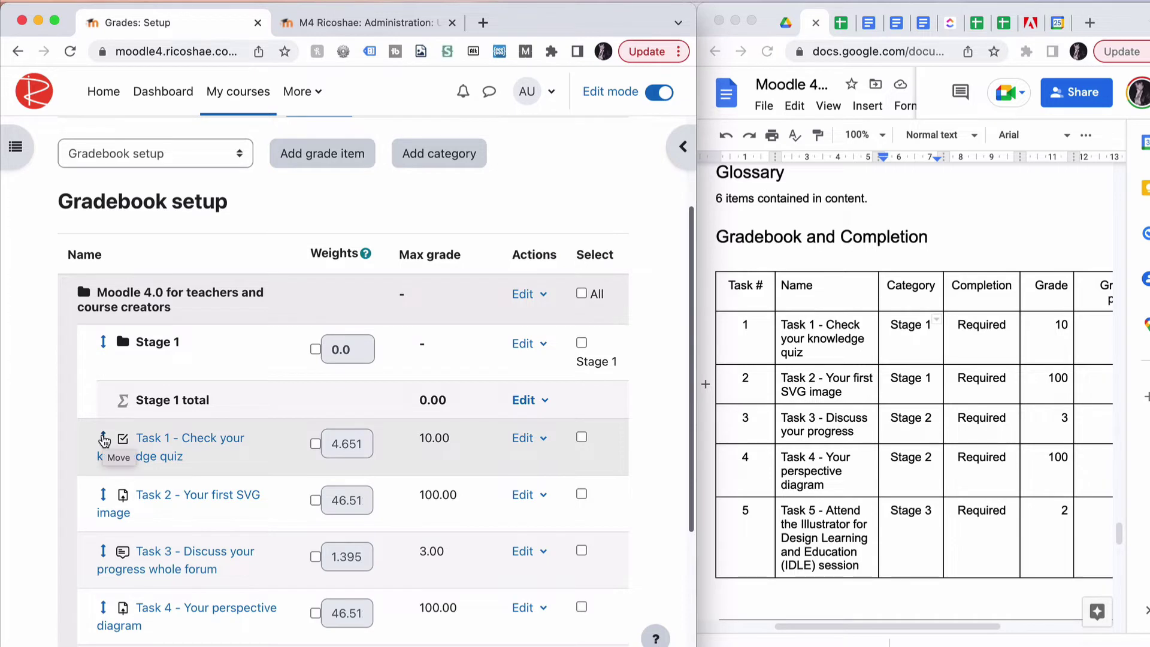
# - Move Task 1 and Task 2 into Stage 1, giving it a 110.00 total
pyautogui.click(815, 331)
pyautogui.click(827, 383)
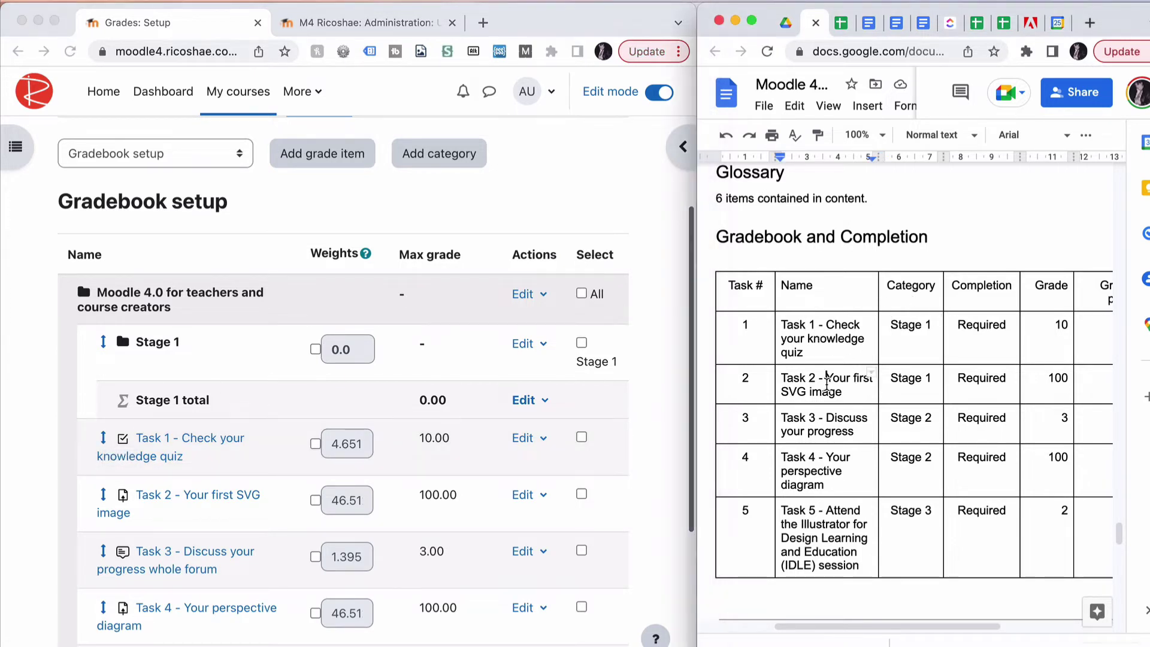
pyautogui.click(103, 442)
pyautogui.click(103, 441)
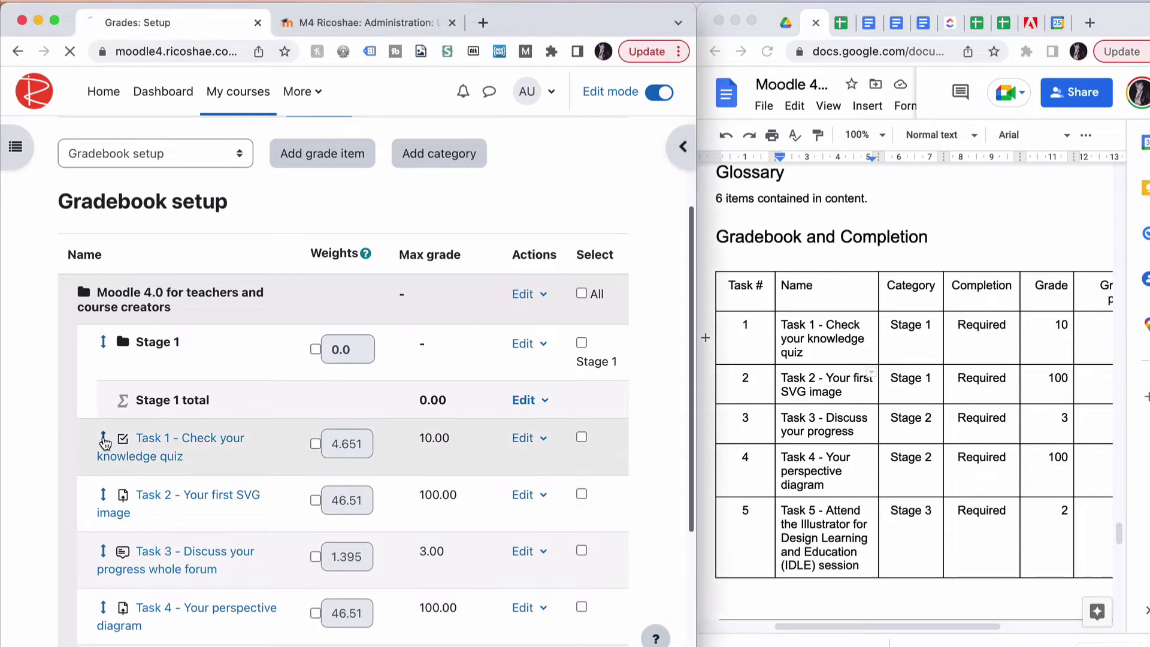
pyautogui.click(142, 533)
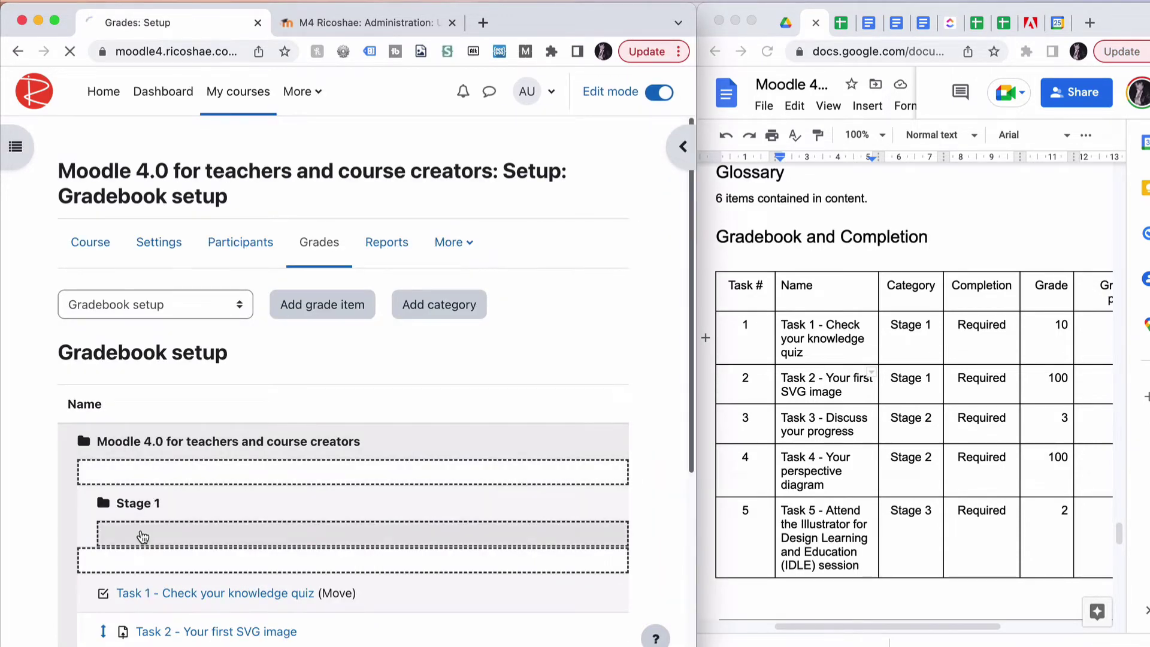
pyautogui.scroll(-3, 141, 532)
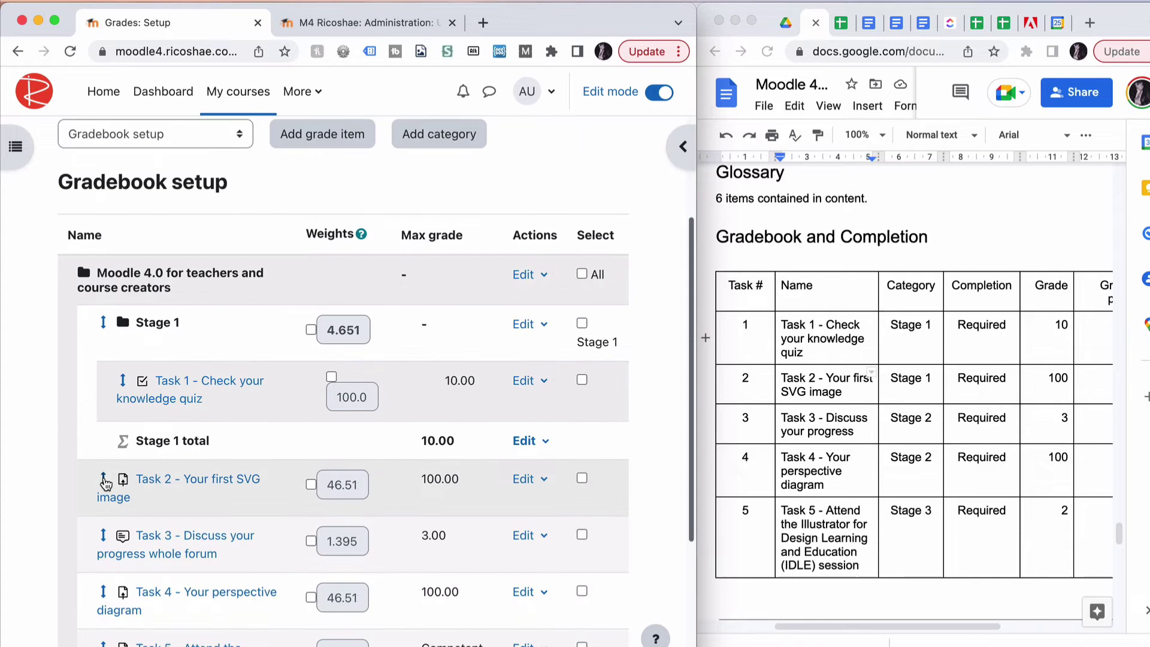
pyautogui.click(105, 480)
pyautogui.scroll(-2, 183, 540)
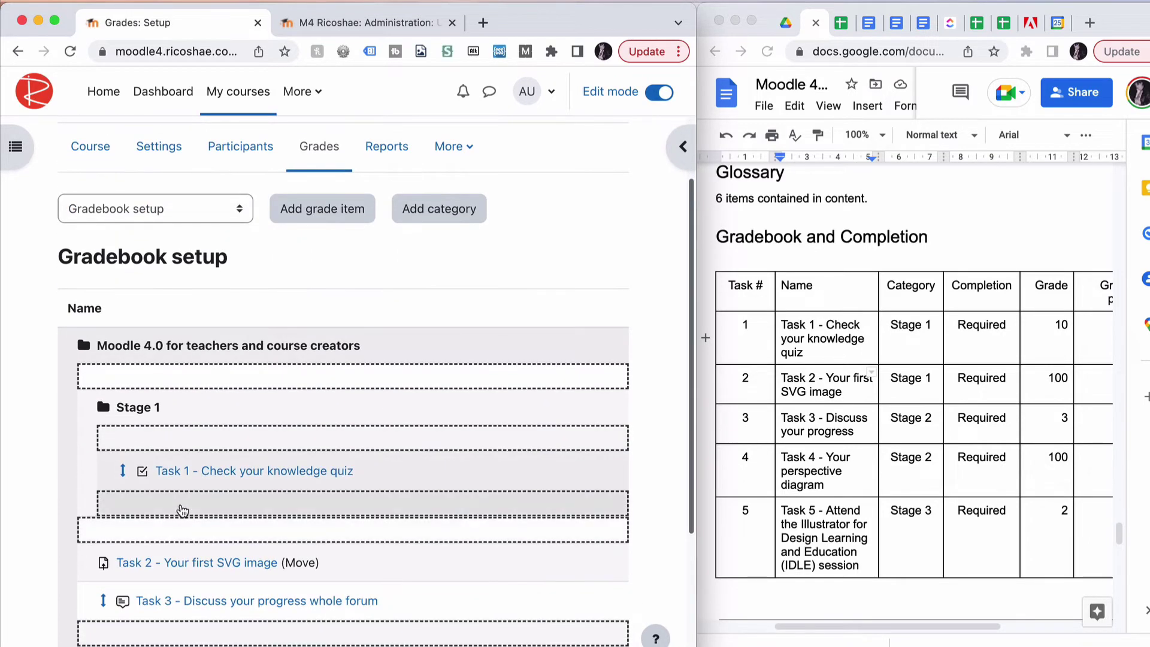
pyautogui.scroll(-4, 120, 479)
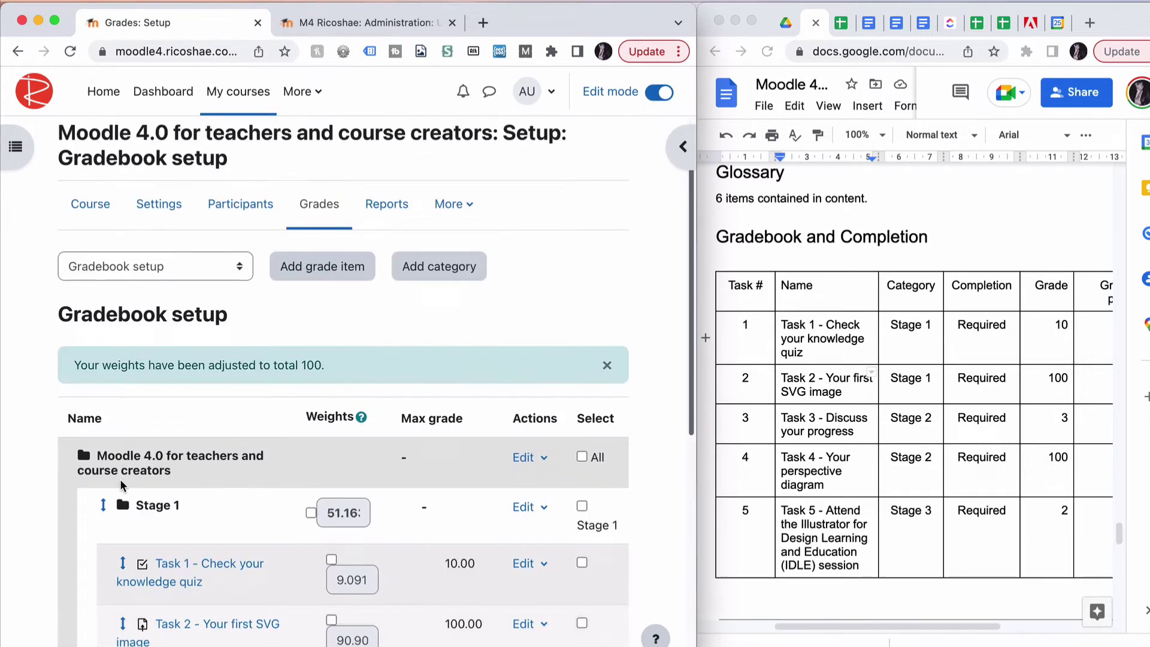
pyautogui.scroll(-2, 120, 484)
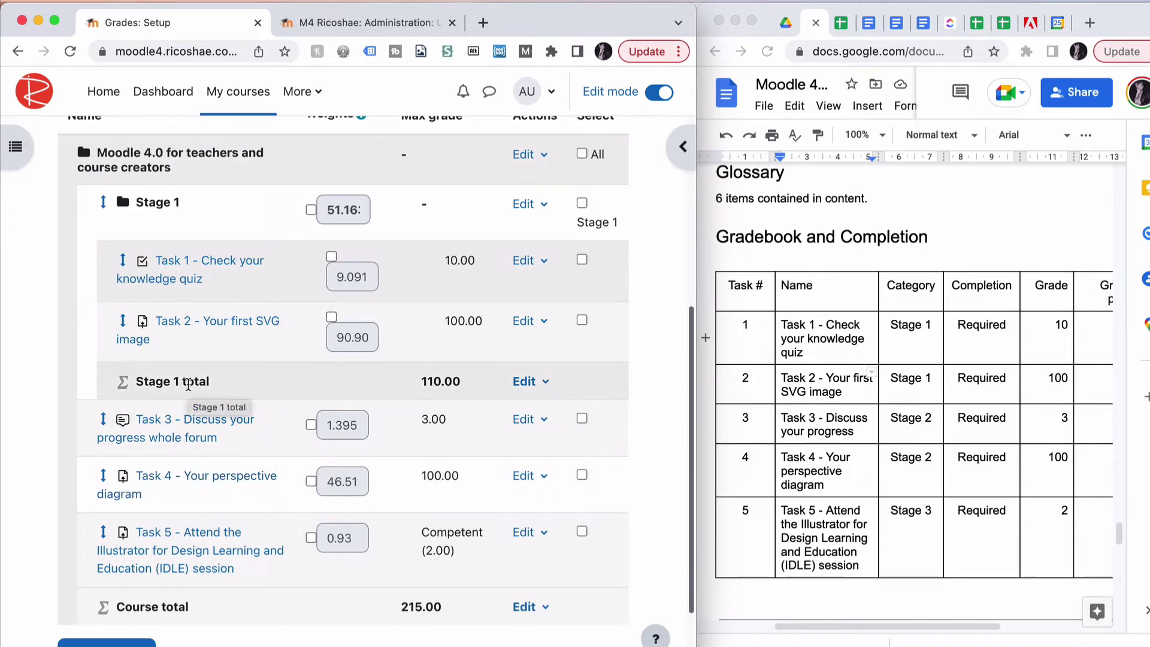
# - Create an empty grade category named 'Stage 2' and save it
pyautogui.scroll(7, 419, 269)
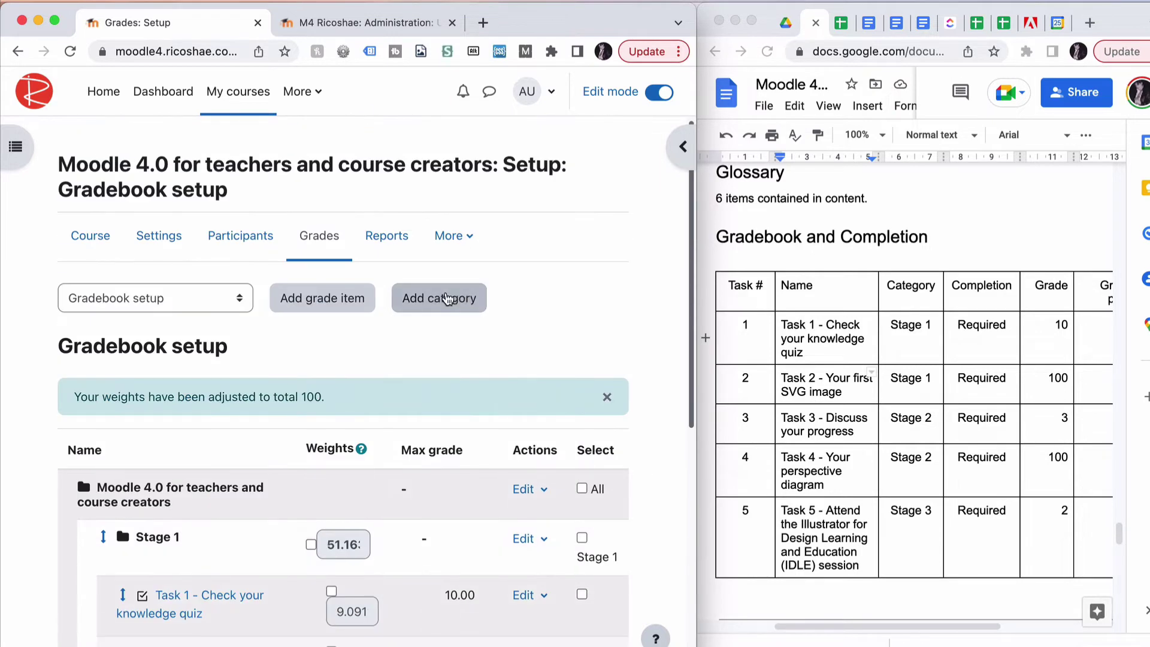
pyautogui.click(461, 293)
pyautogui.click(223, 426)
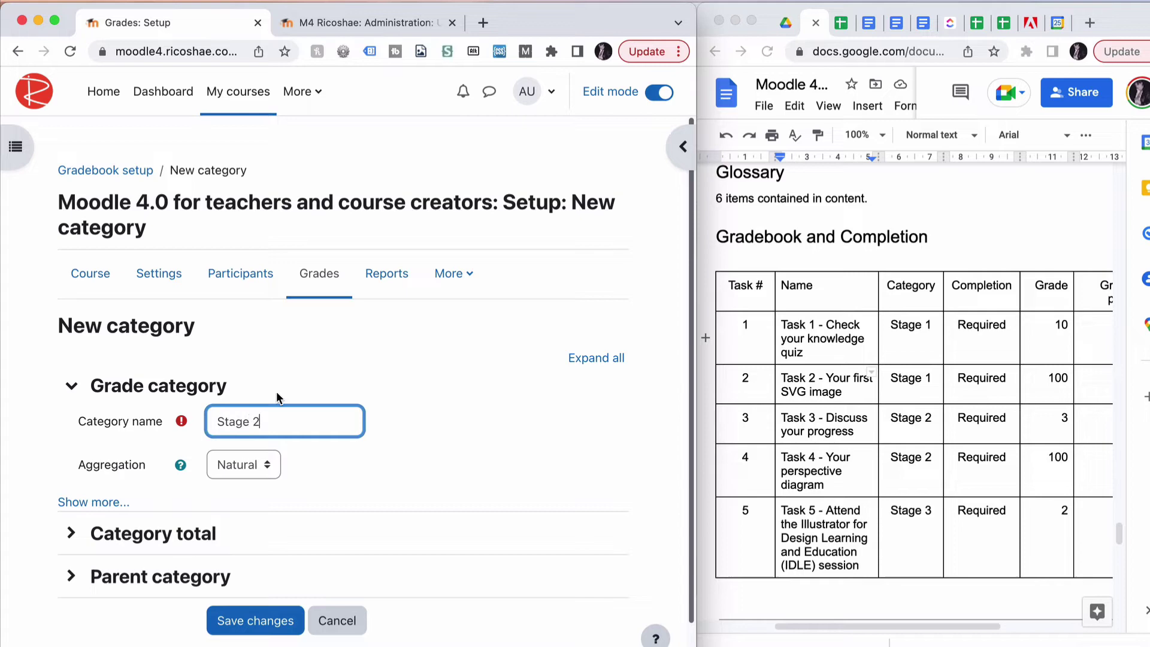
pyautogui.scroll(-1, 300, 400)
pyautogui.click(227, 563)
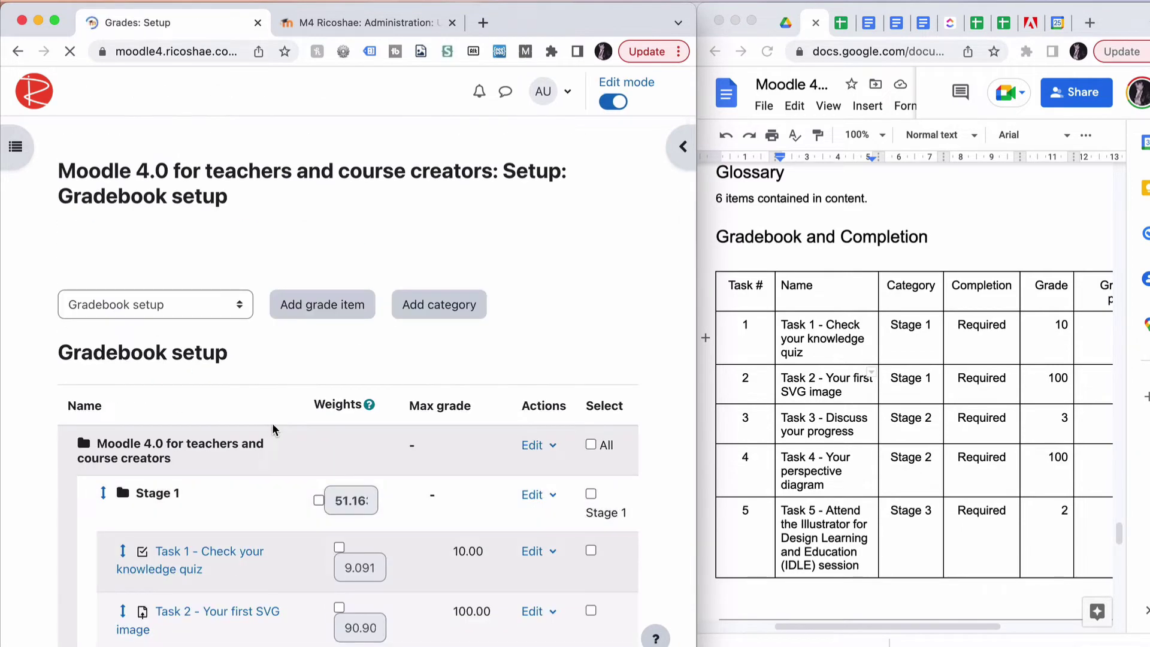
pyautogui.scroll(-8, 182, 432)
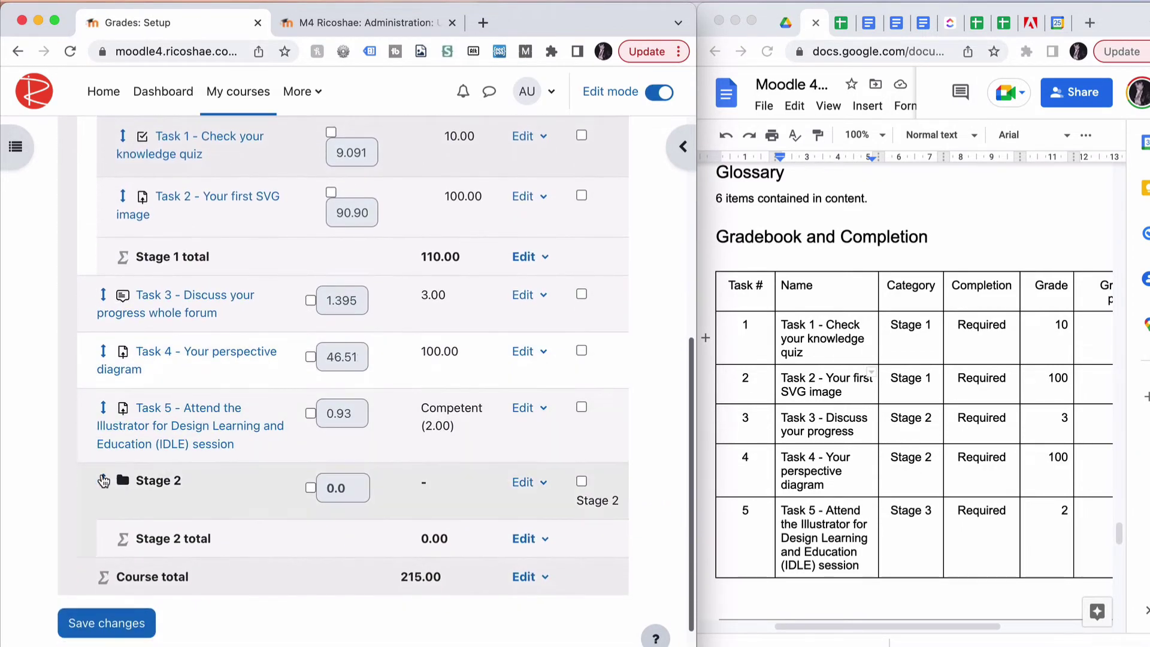
# - Move the Stage 2 category to sit just above Task 3
pyautogui.click(103, 480)
pyautogui.scroll(-5, 108, 451)
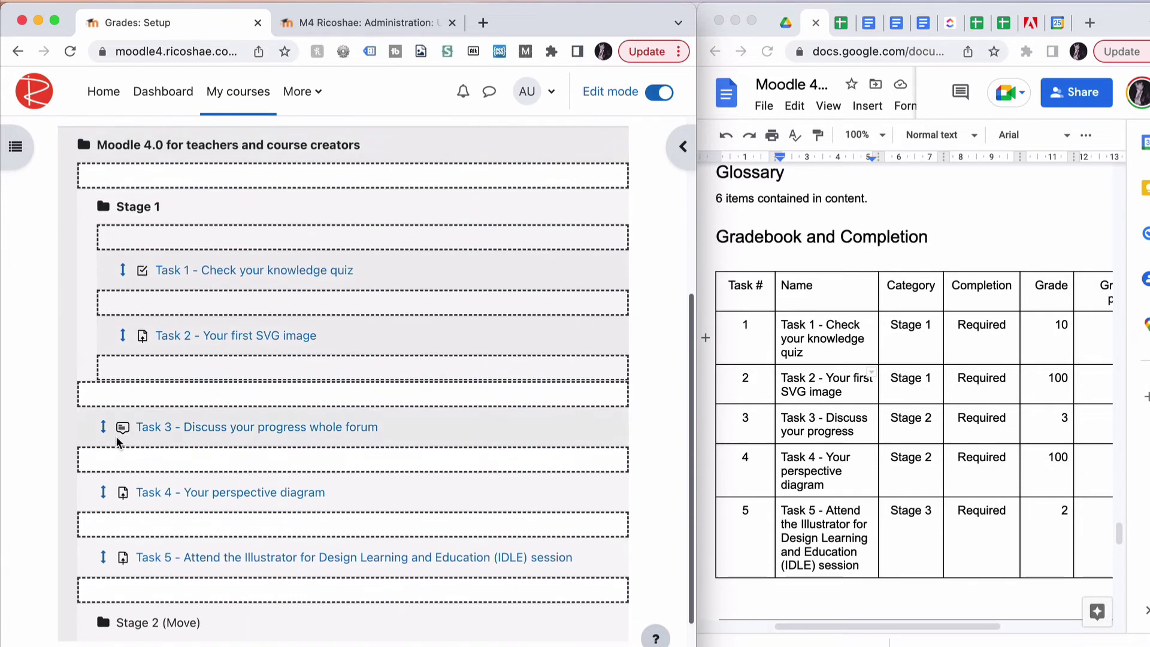
pyautogui.click(128, 394)
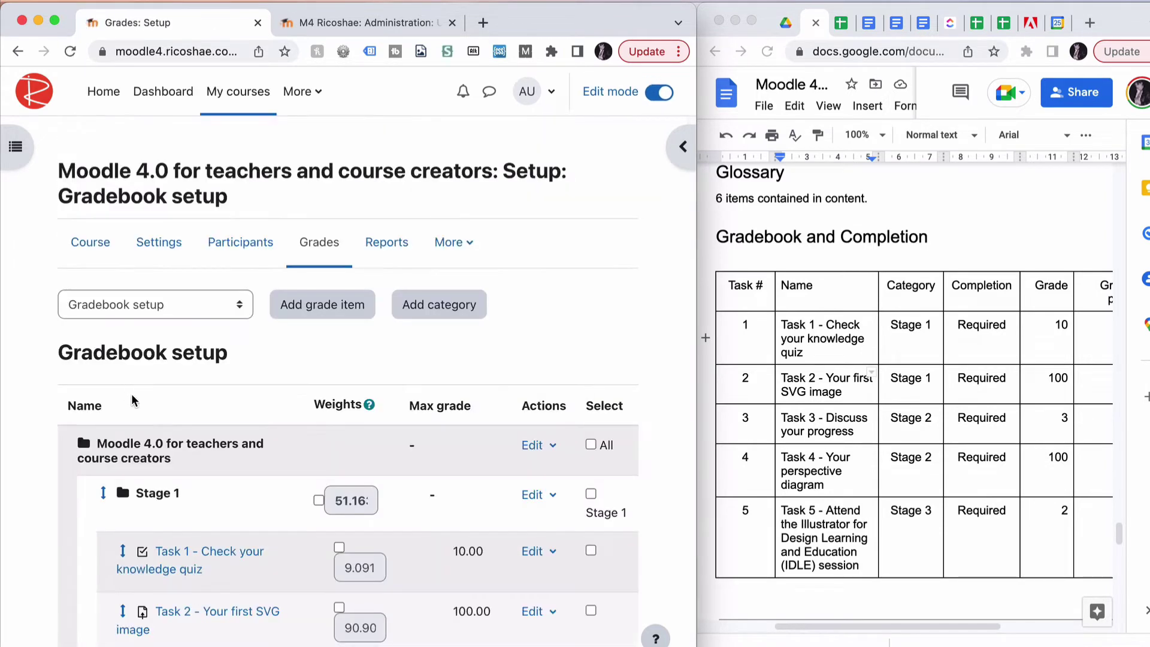
pyautogui.scroll(-7, 131, 394)
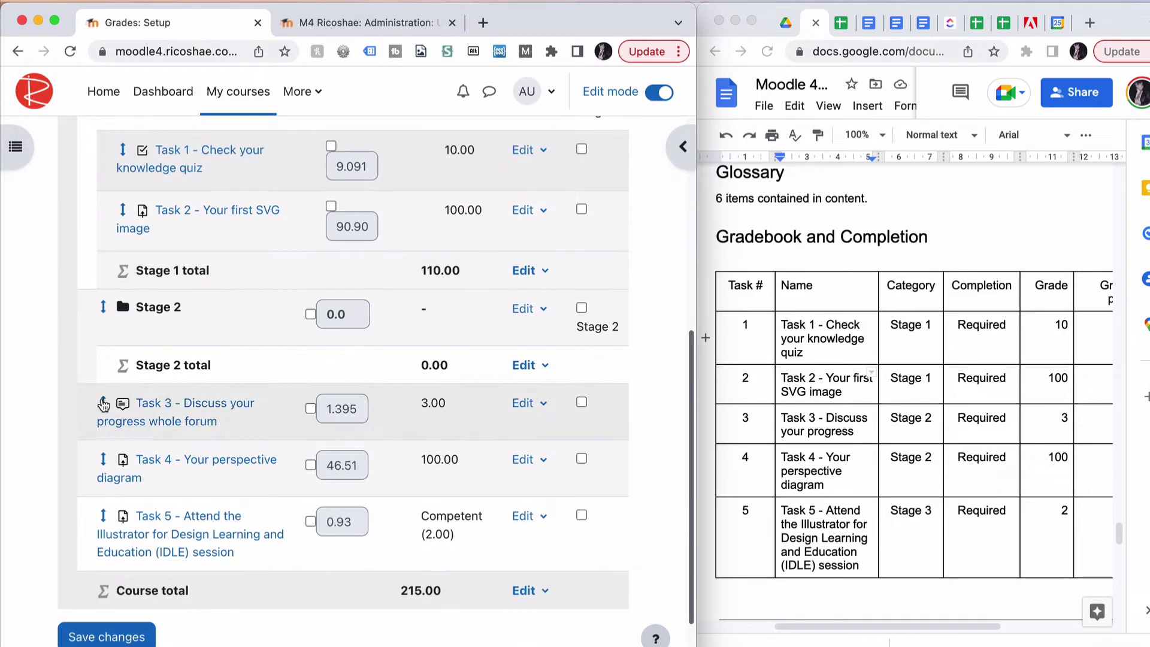
# - Move Task 3 and Task 4 into Stage 2, bringing its total to 103.00
pyautogui.click(103, 405)
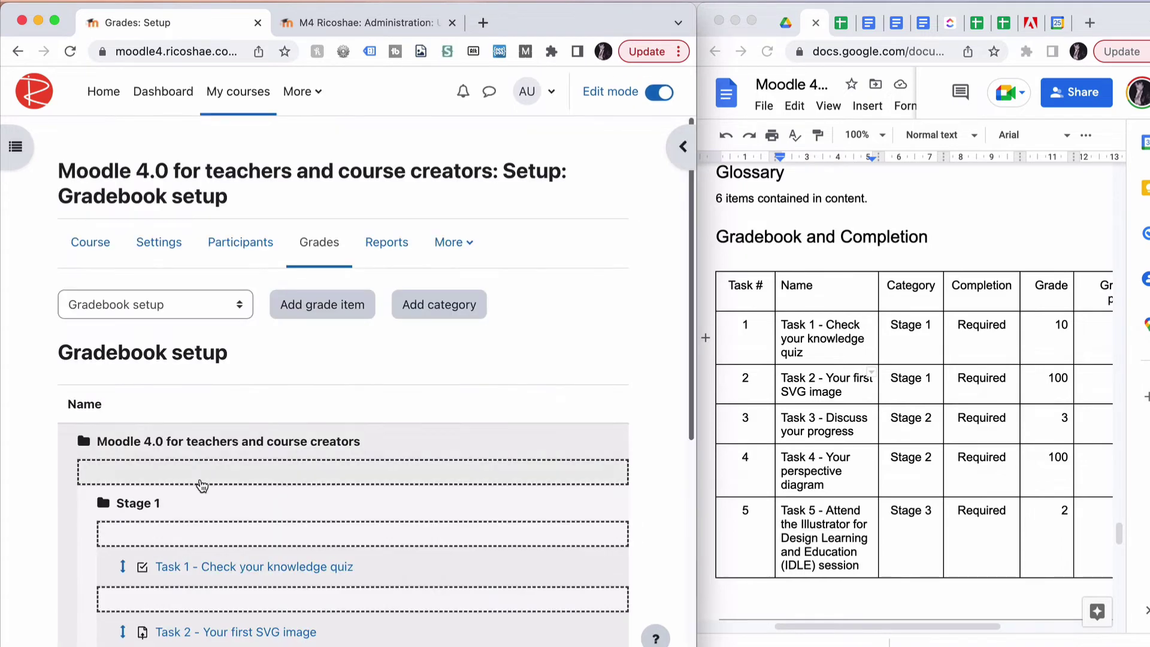
pyautogui.scroll(-5, 201, 481)
pyautogui.scroll(-2, 202, 485)
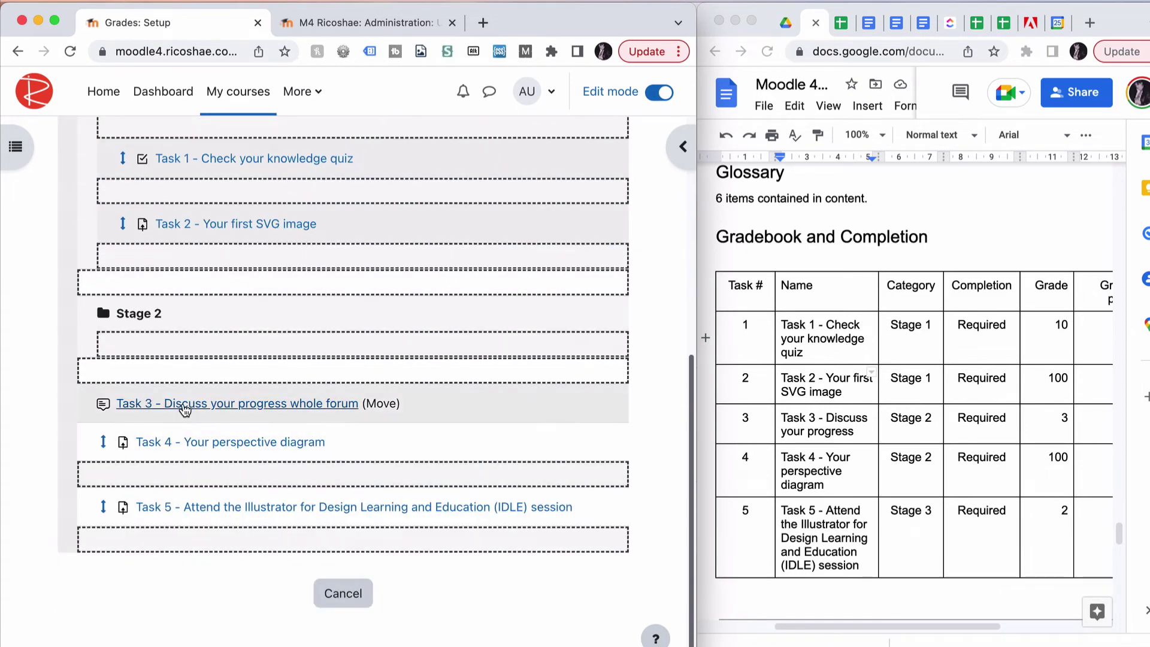
pyautogui.click(187, 348)
pyautogui.scroll(-8, 134, 467)
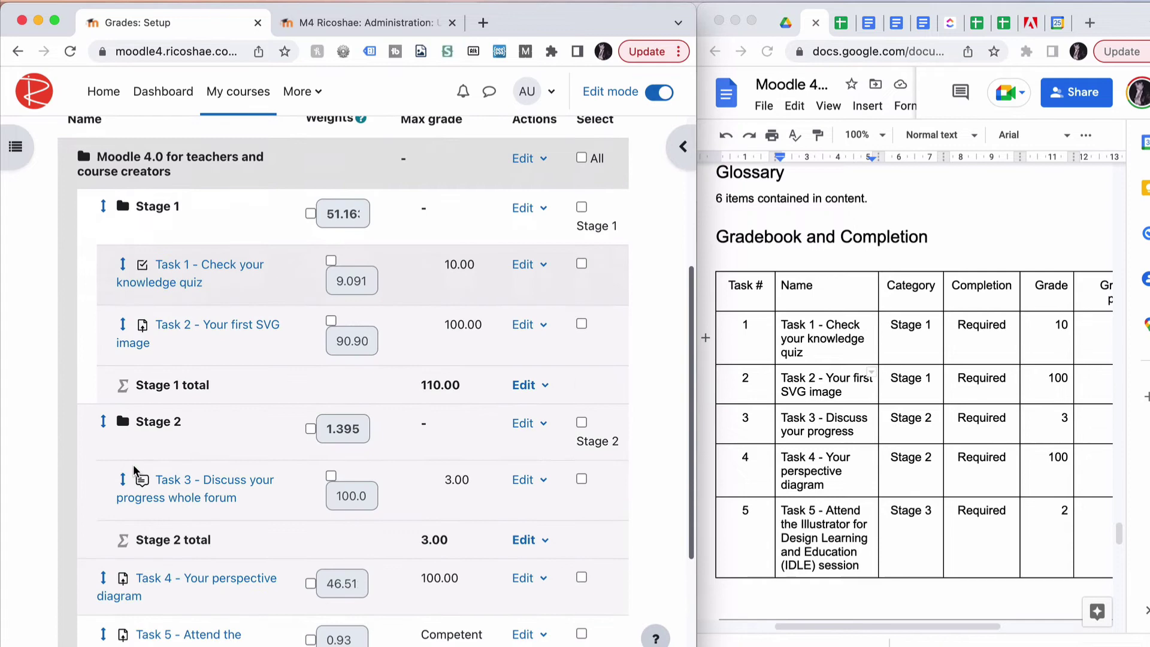
pyautogui.click(104, 360)
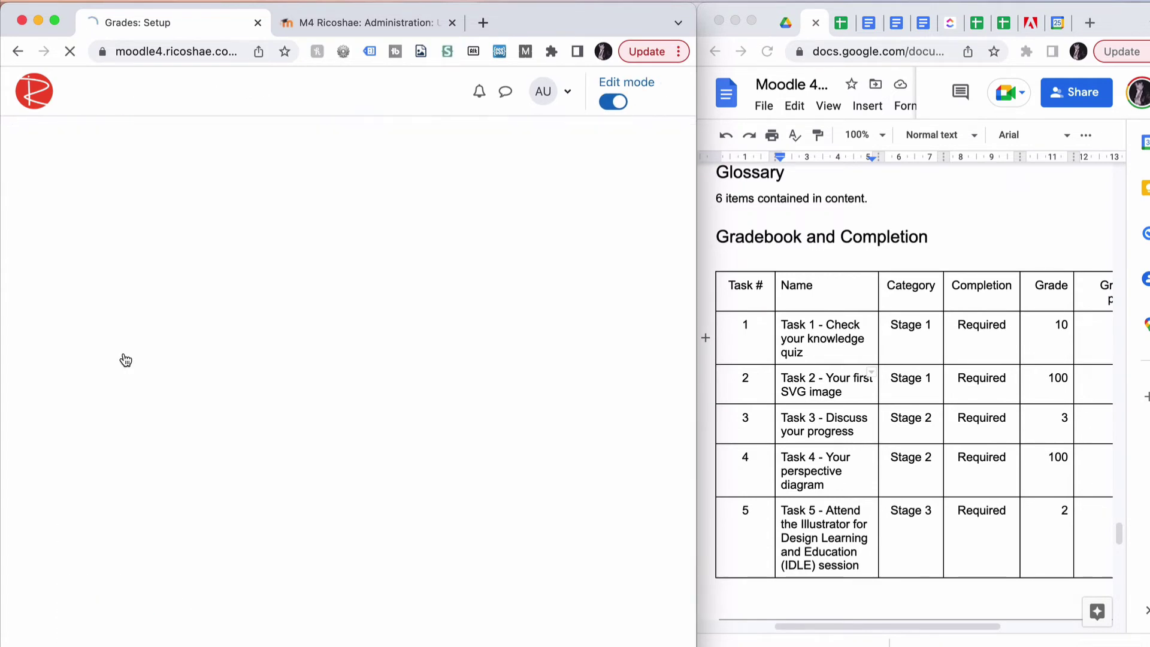
pyautogui.scroll(-4, 150, 351)
pyautogui.scroll(-3, 150, 354)
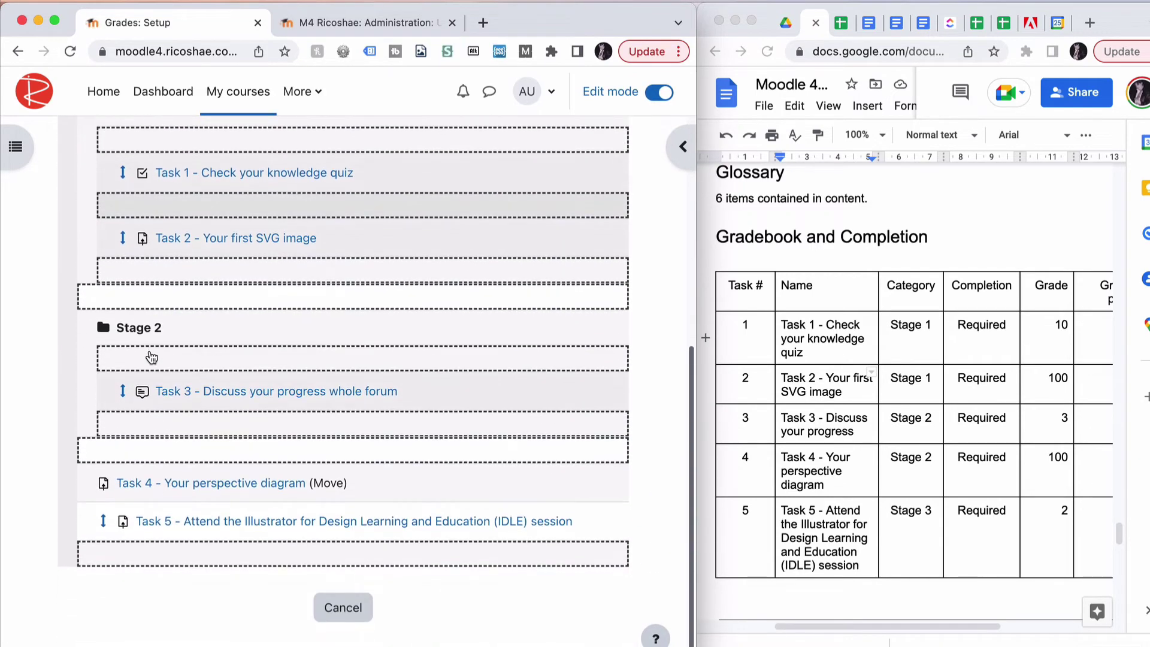
pyautogui.click(161, 429)
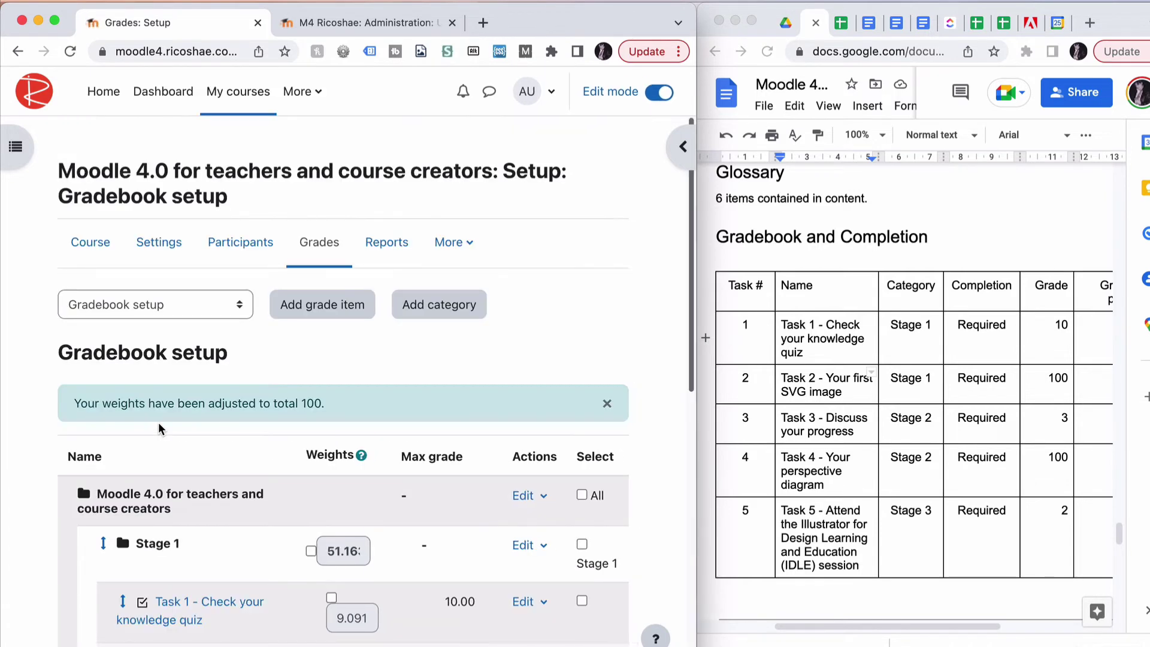
pyautogui.scroll(-6, 268, 467)
pyautogui.scroll(-4, 268, 467)
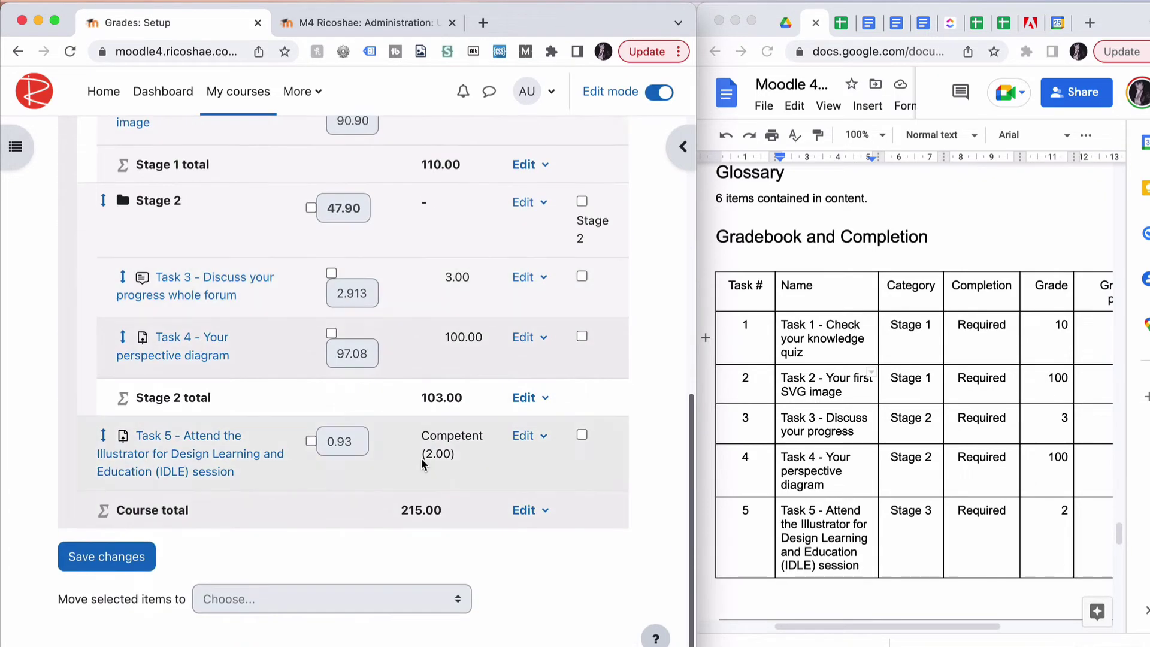
# - Check Task 5's entry in the Google Docs plan
pyautogui.click(842, 527)
pyautogui.doubleClick(835, 525)
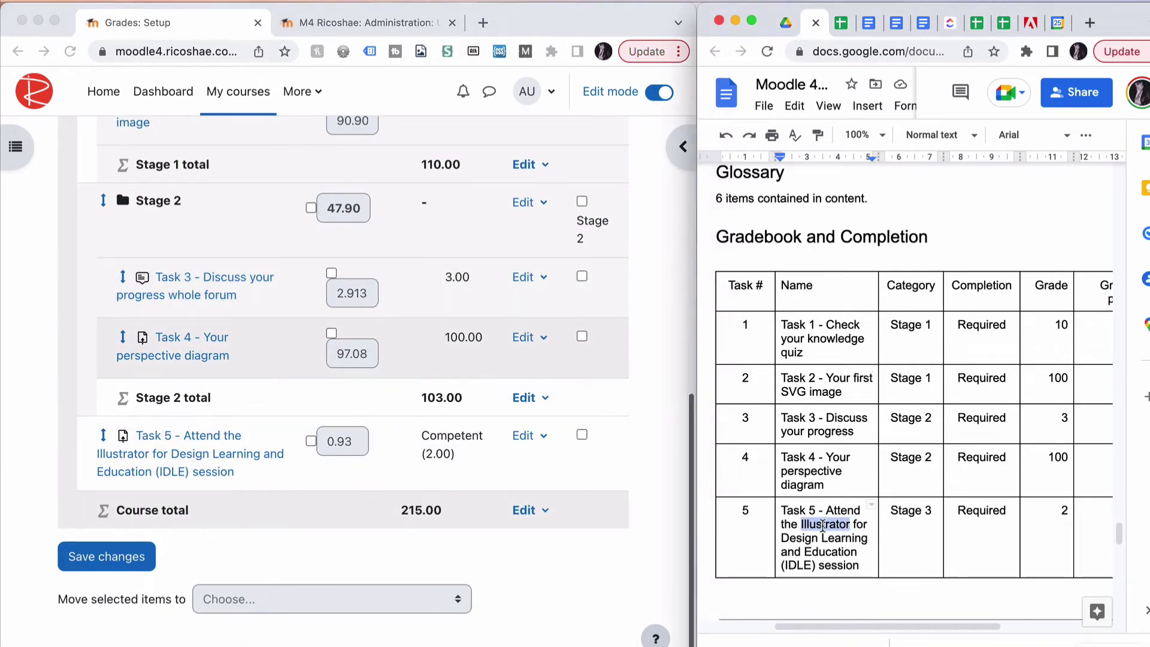
pyautogui.click(824, 526)
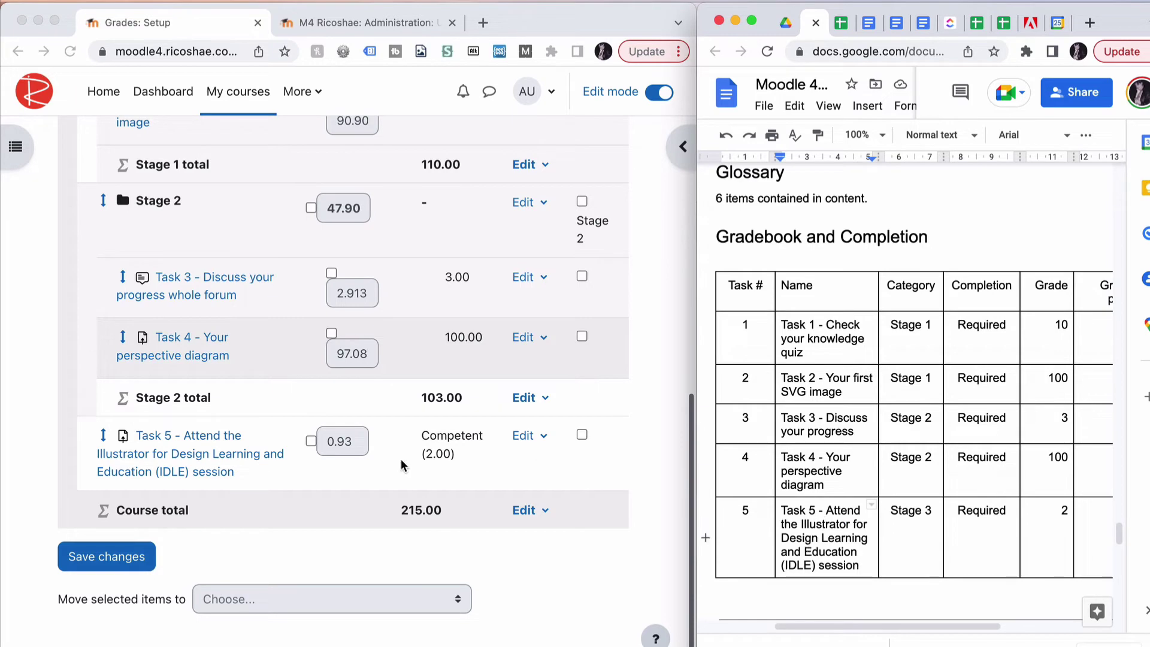
pyautogui.scroll(8, 404, 467)
# - Add an empty grade category named 'Stage 3' below Task 5 and save it
pyautogui.click(440, 173)
pyautogui.click(441, 174)
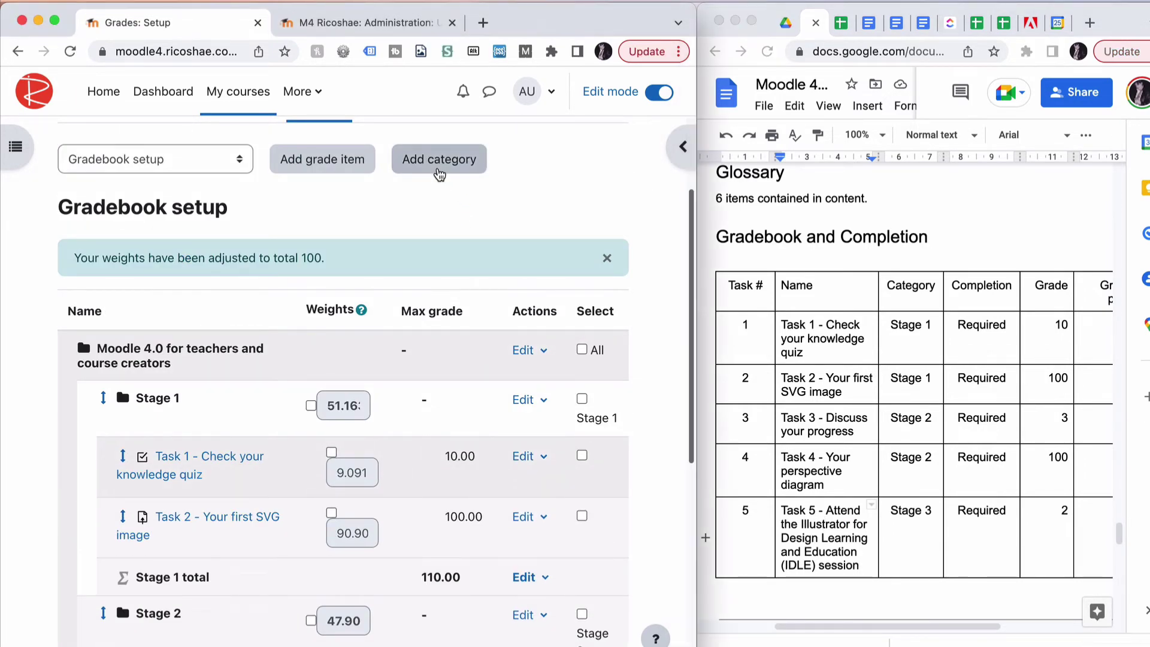
pyautogui.click(231, 420)
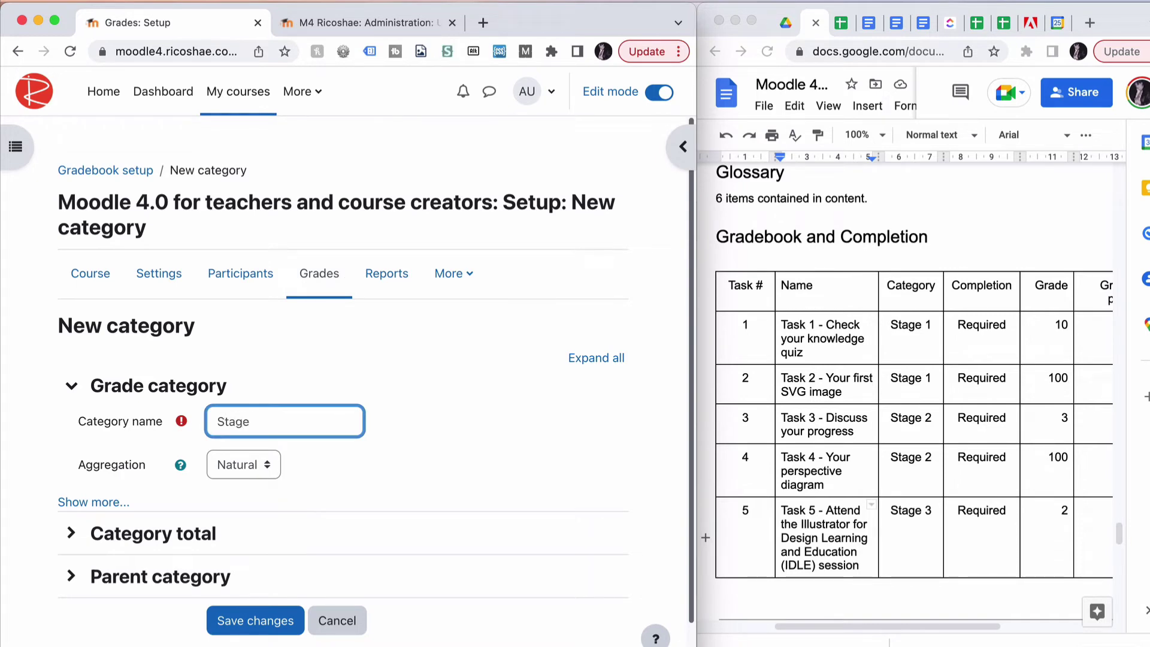
pyautogui.scroll(-1, 341, 388)
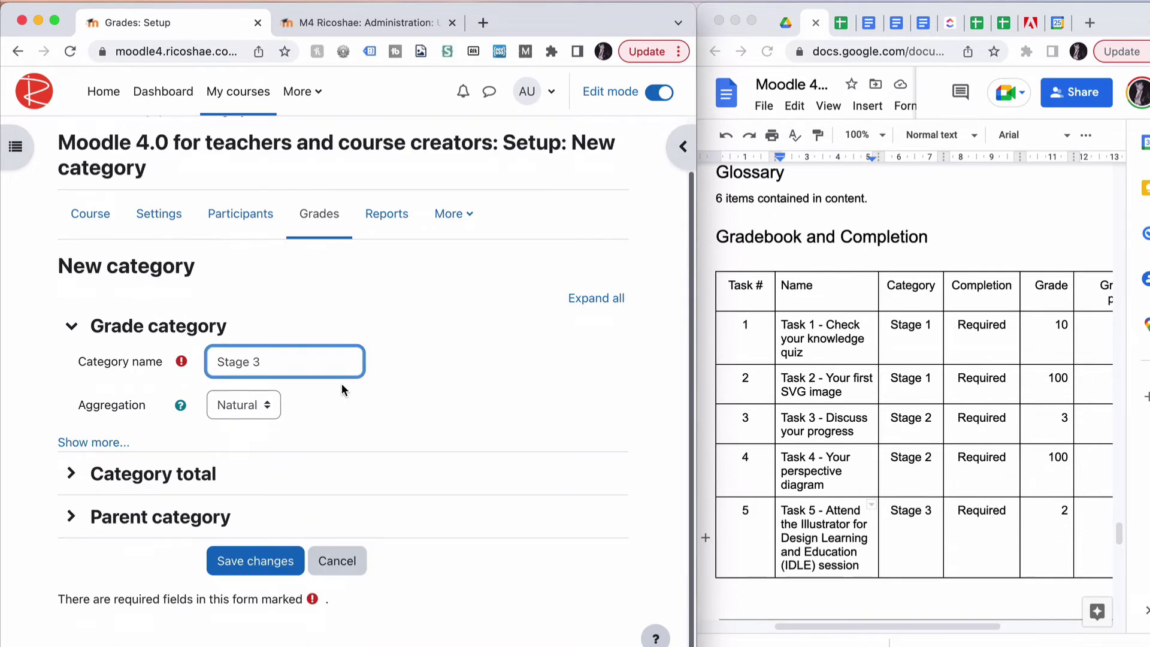
pyautogui.click(227, 561)
pyautogui.scroll(-8, 237, 562)
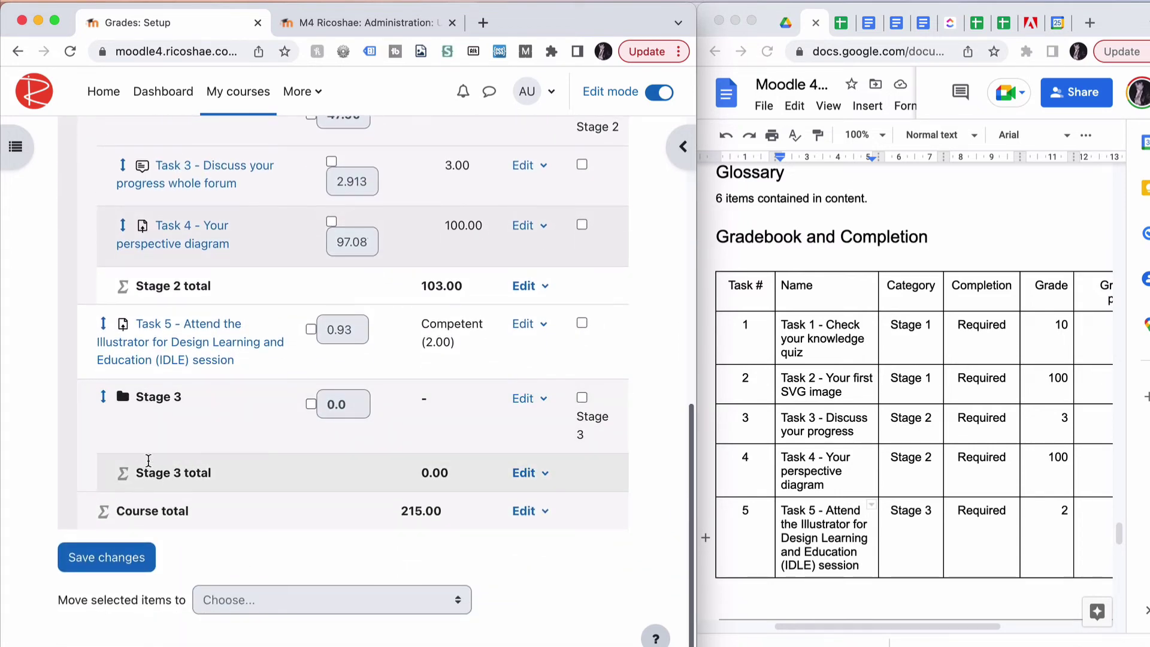
# - Move Task 5 into Stage 3 (total 2.00) and maximise the Moodle window
pyautogui.click(103, 323)
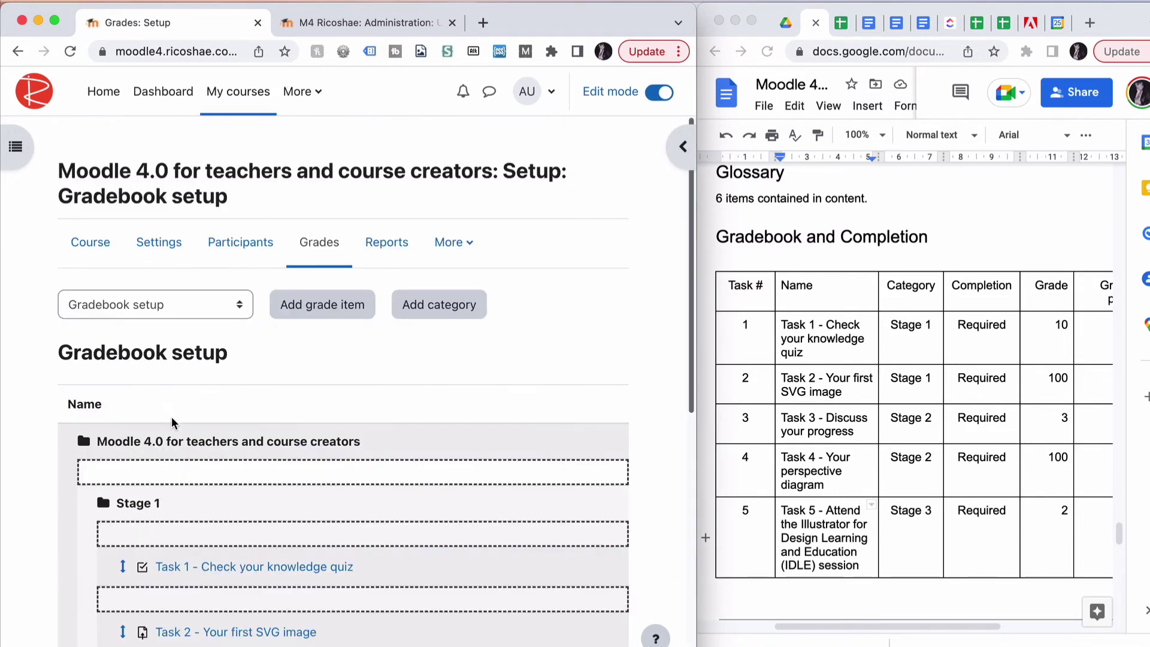
pyautogui.scroll(-10, 172, 441)
pyautogui.click(166, 517)
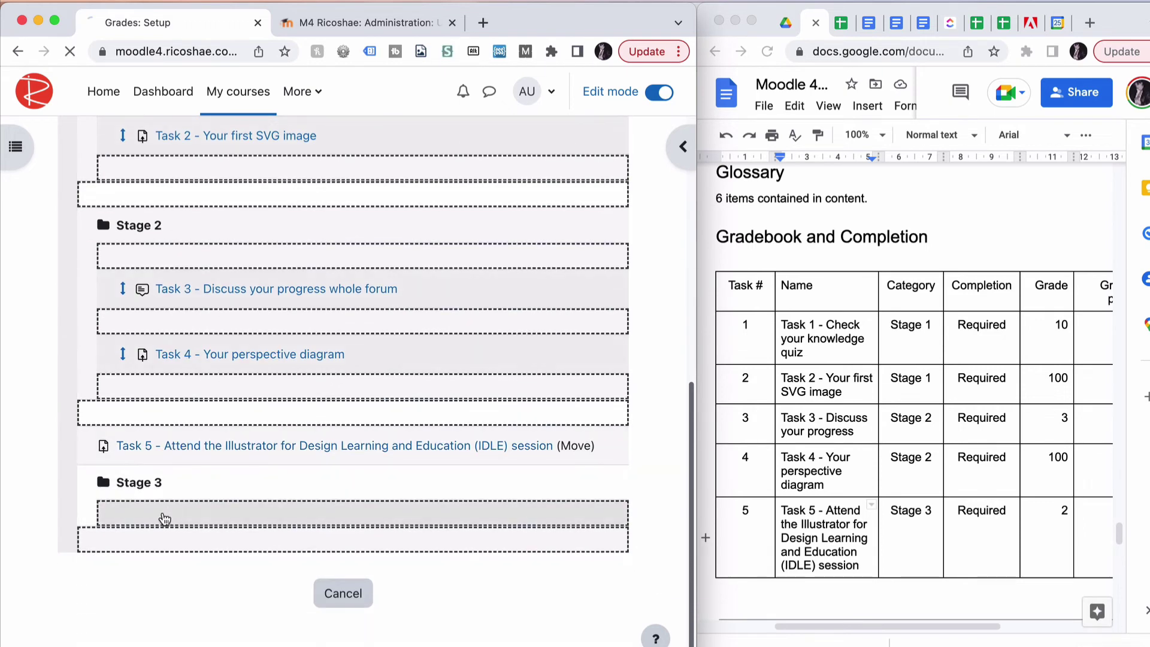
pyautogui.scroll(-5, 163, 512)
pyautogui.scroll(-5, 163, 512)
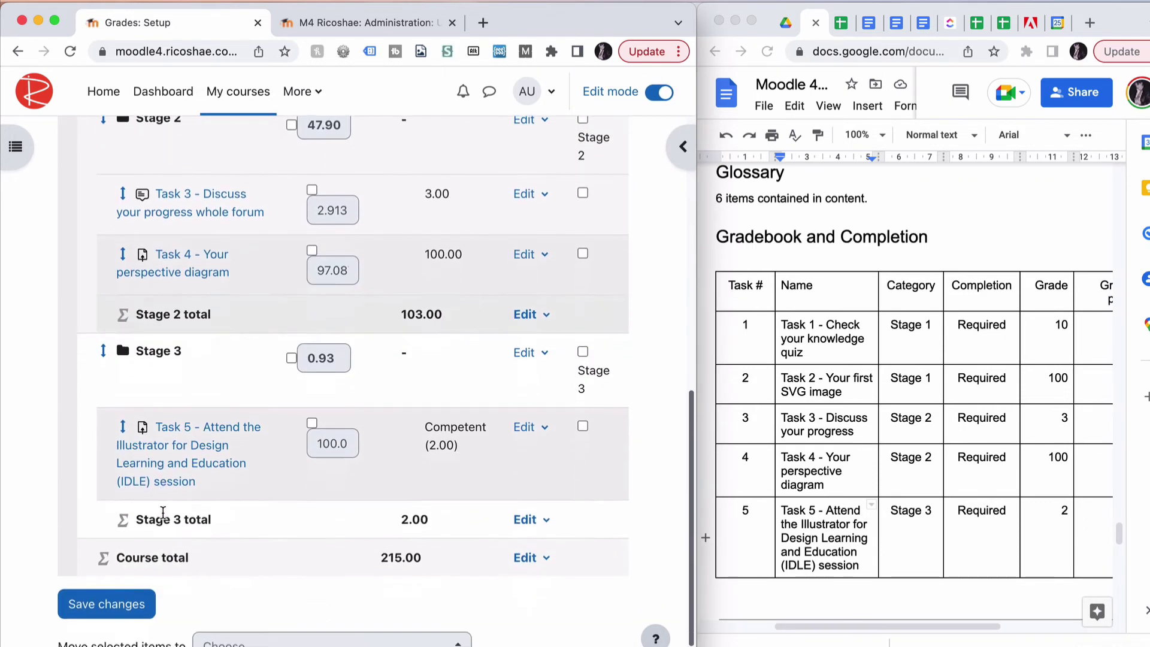
pyautogui.scroll(3, 159, 516)
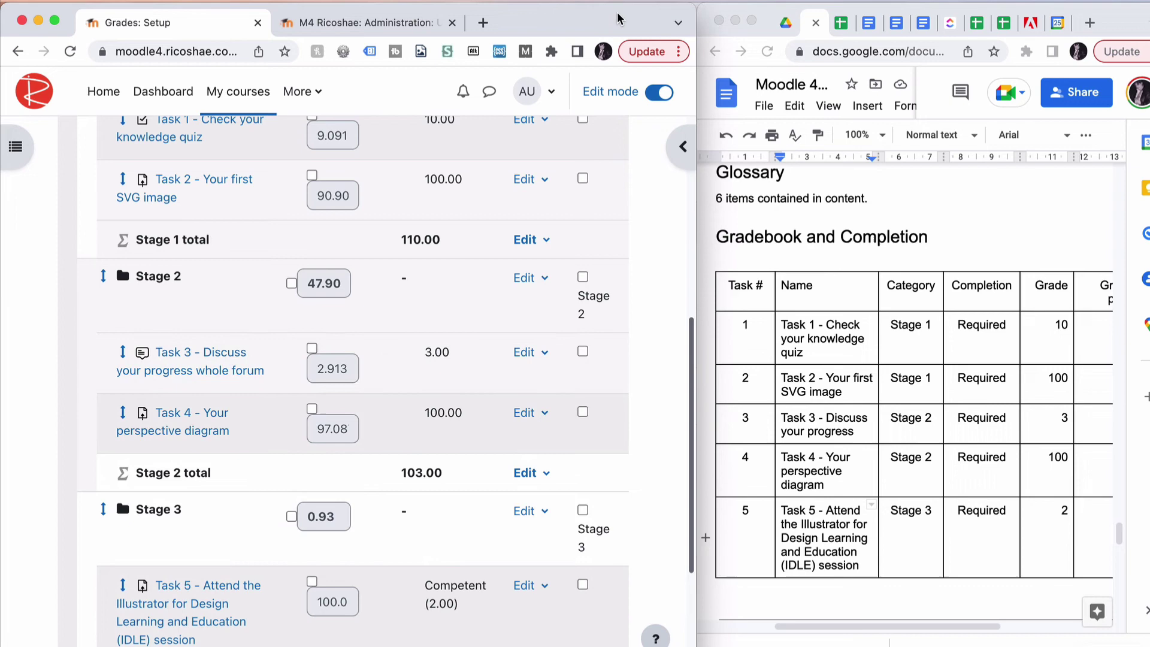
pyautogui.doubleClick(617, 18)
pyautogui.scroll(8, 598, 446)
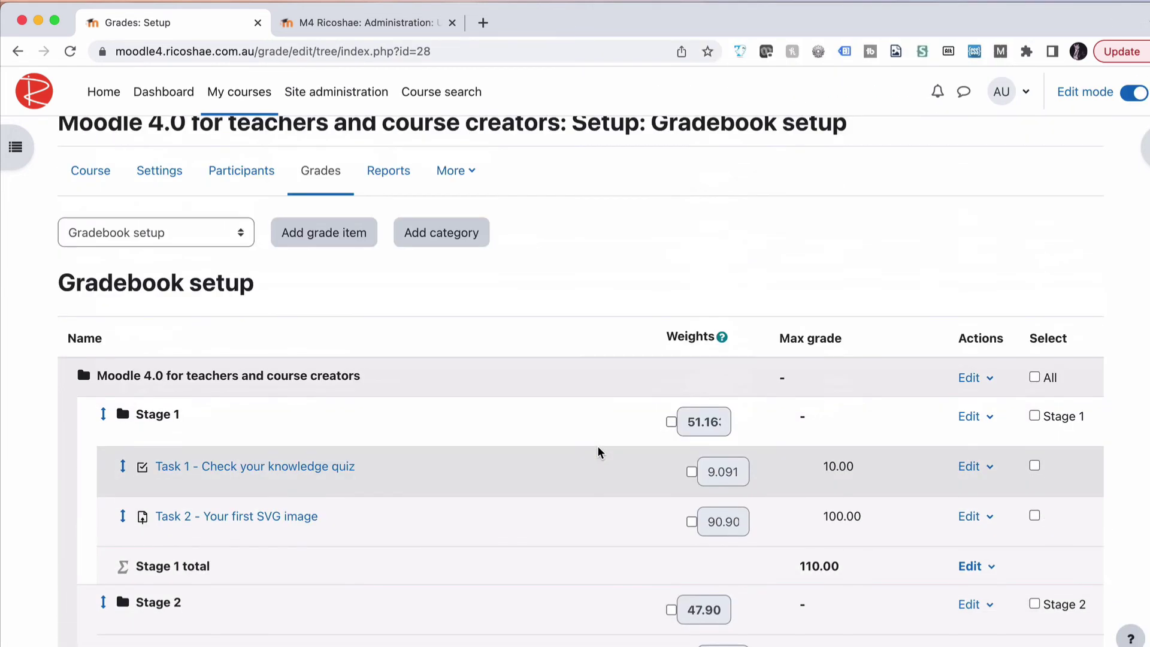
pyautogui.scroll(-3, 598, 445)
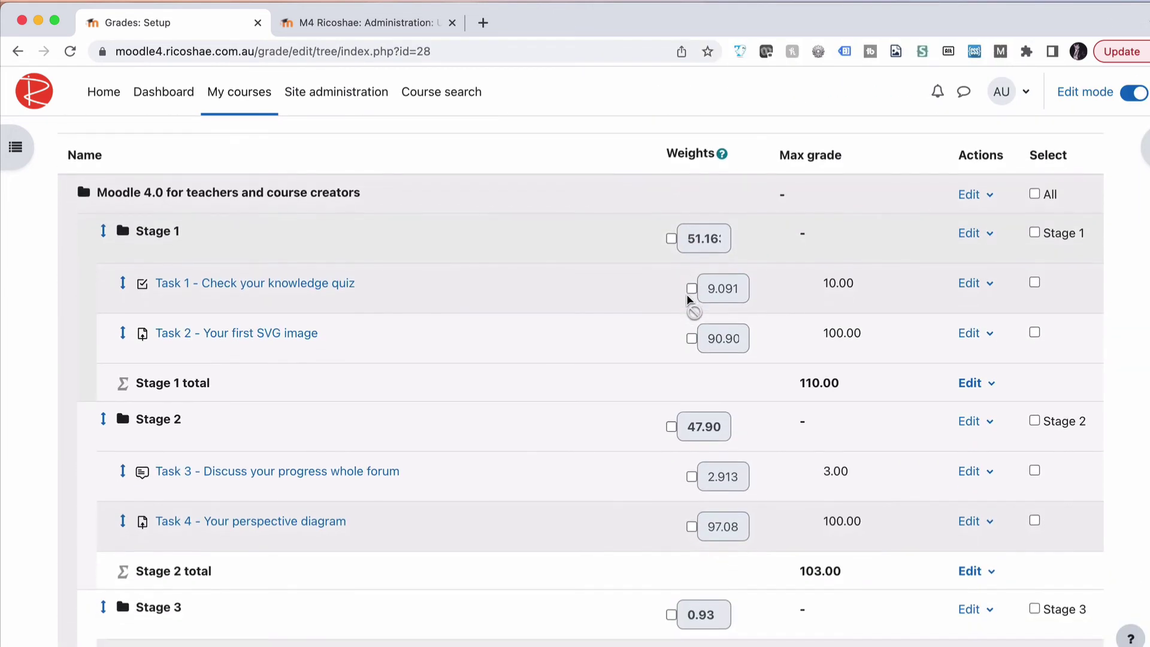
pyautogui.scroll(-1, 688, 296)
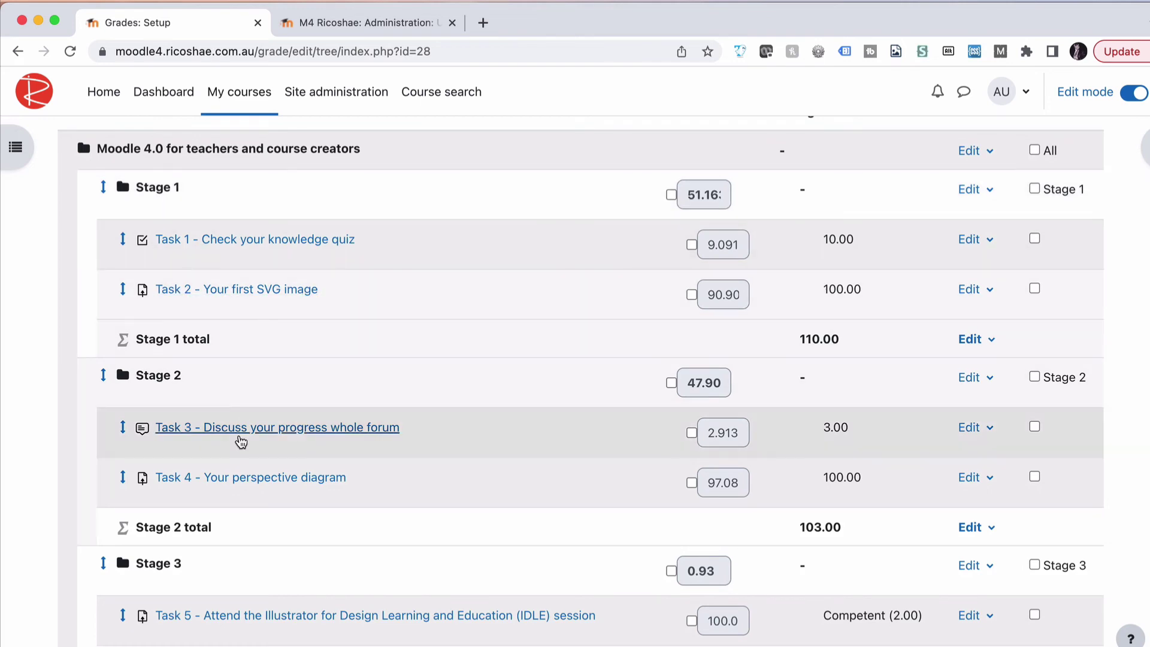
pyautogui.scroll(-3, 231, 450)
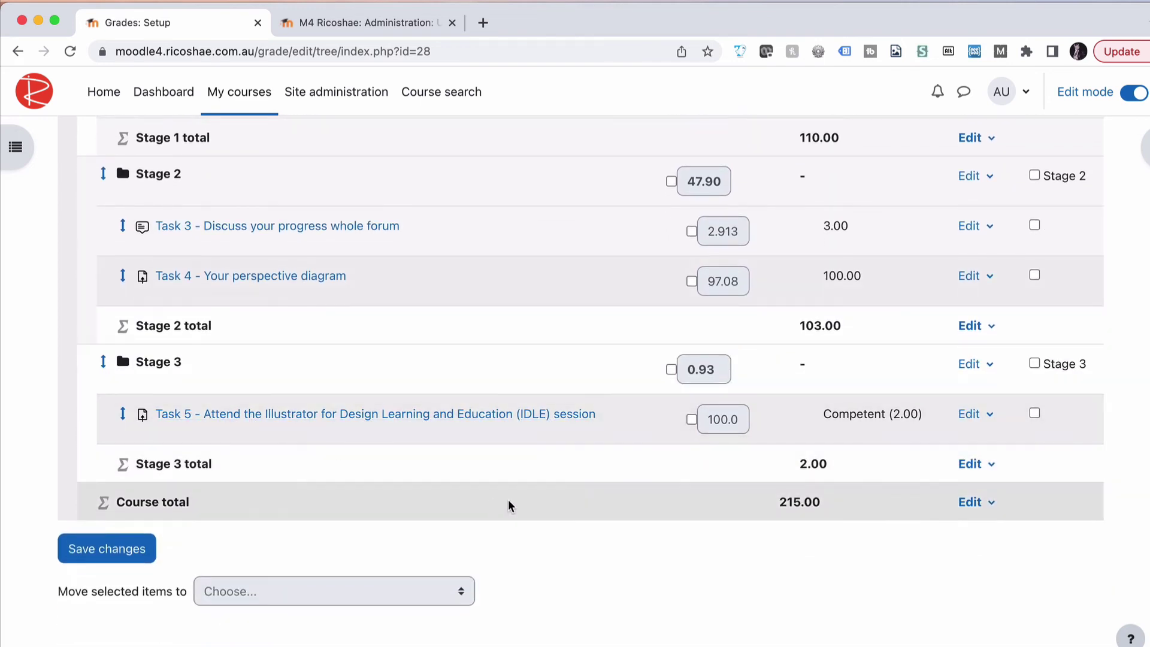
pyautogui.scroll(5, 602, 491)
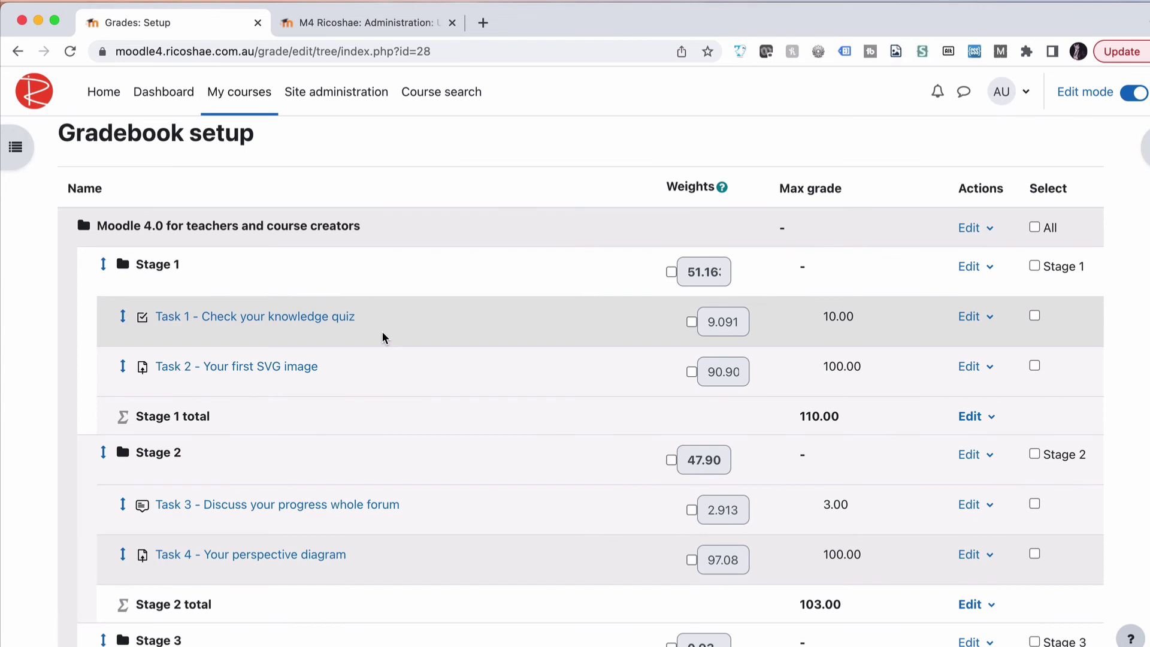